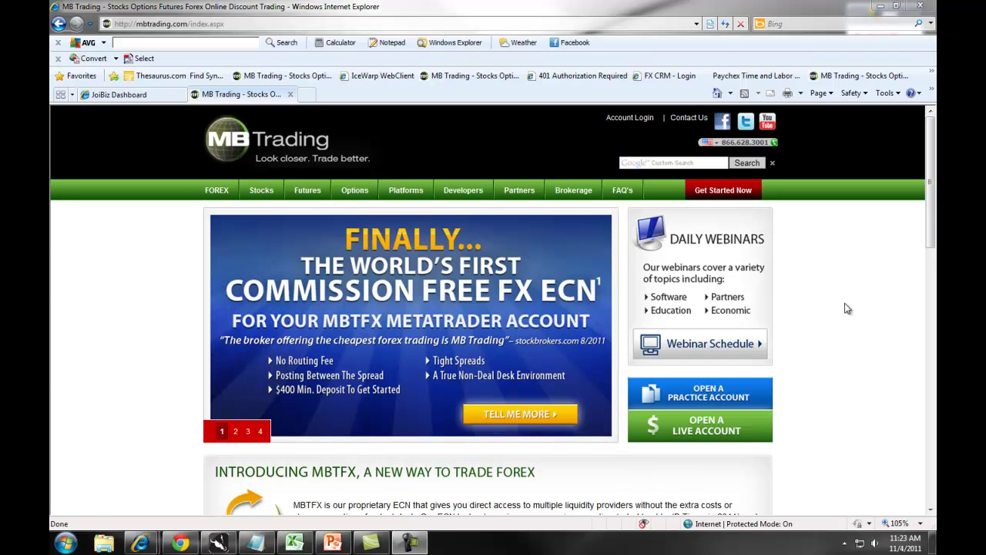
Step: Open the MetaTrader 4 page from the Platforms menu and scroll through its Software Overview
mouse_move(407, 194)
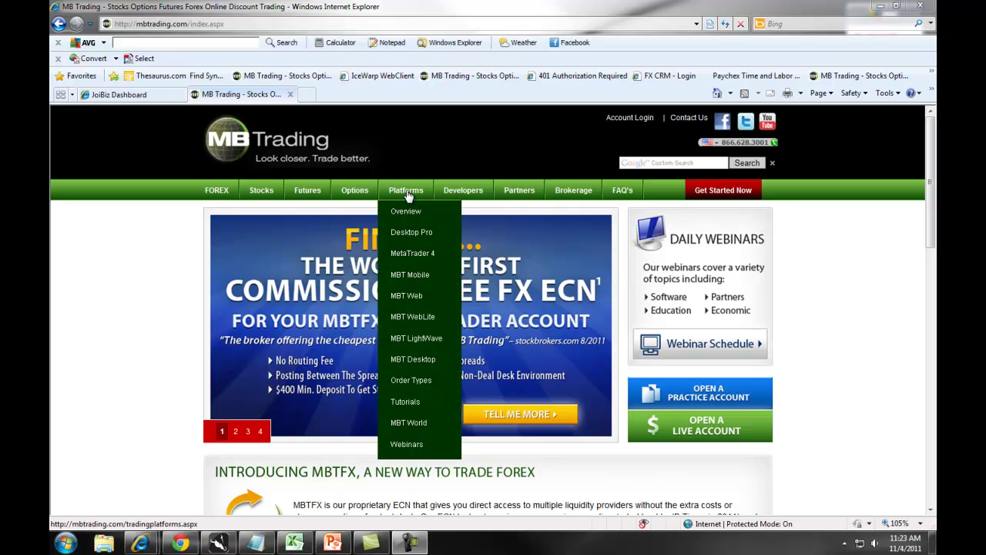
click(406, 255)
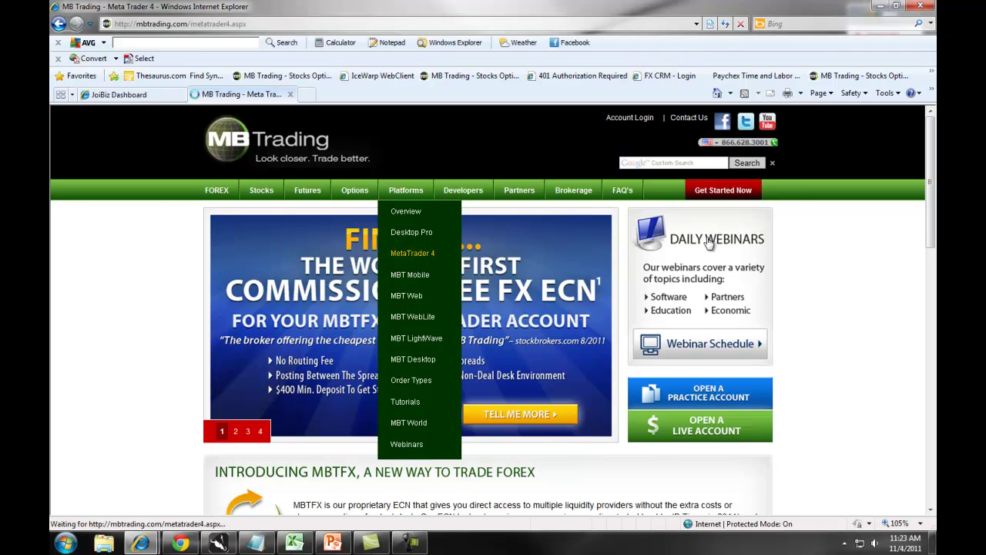
scroll(558, 276, down, 3)
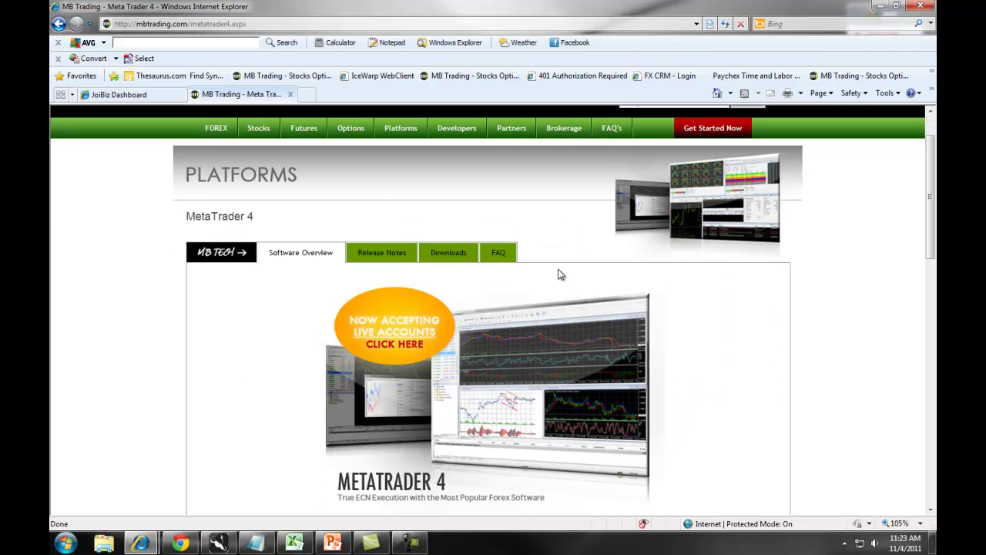
scroll(560, 276, down, 2)
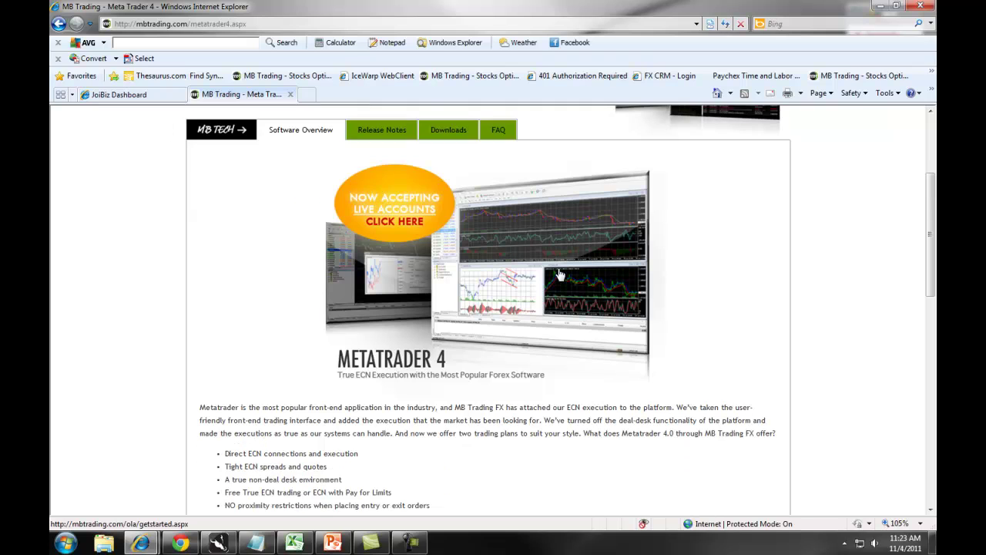
scroll(558, 275, down, 3)
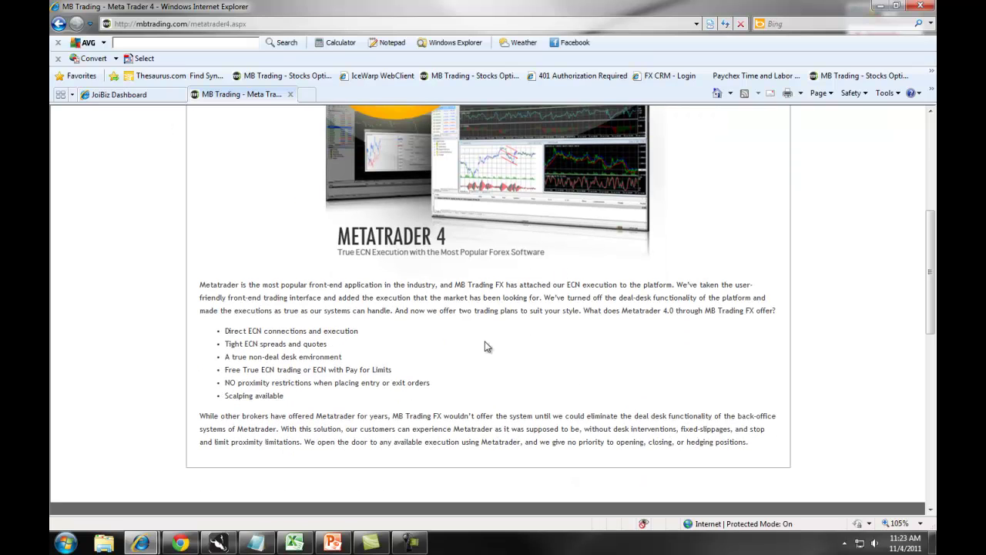
scroll(475, 342, up, 5)
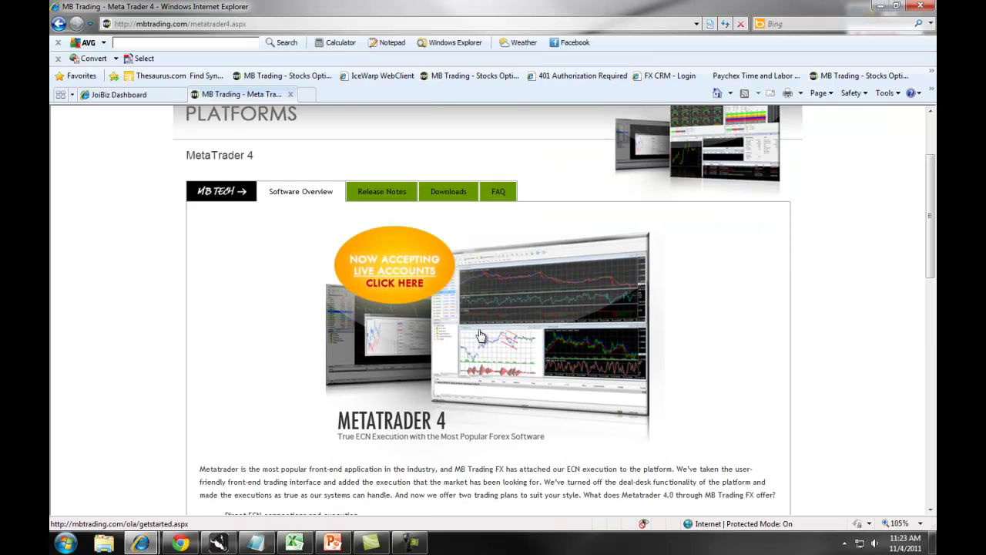
Step: Show the Release Notes and highlight 'Generic MetaTrader' and 'ECN/STP Execution' in the heading
click(385, 192)
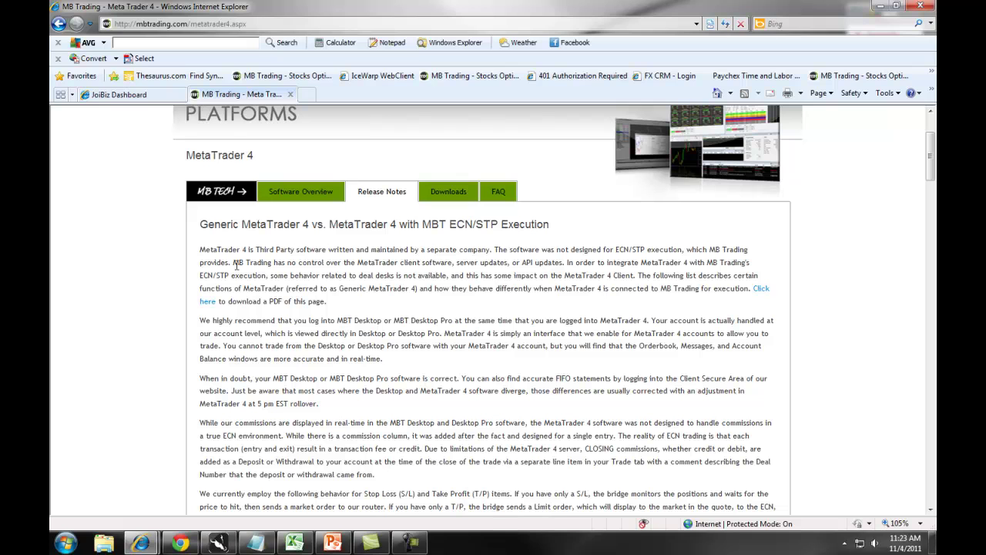
drag(200, 224, 307, 232)
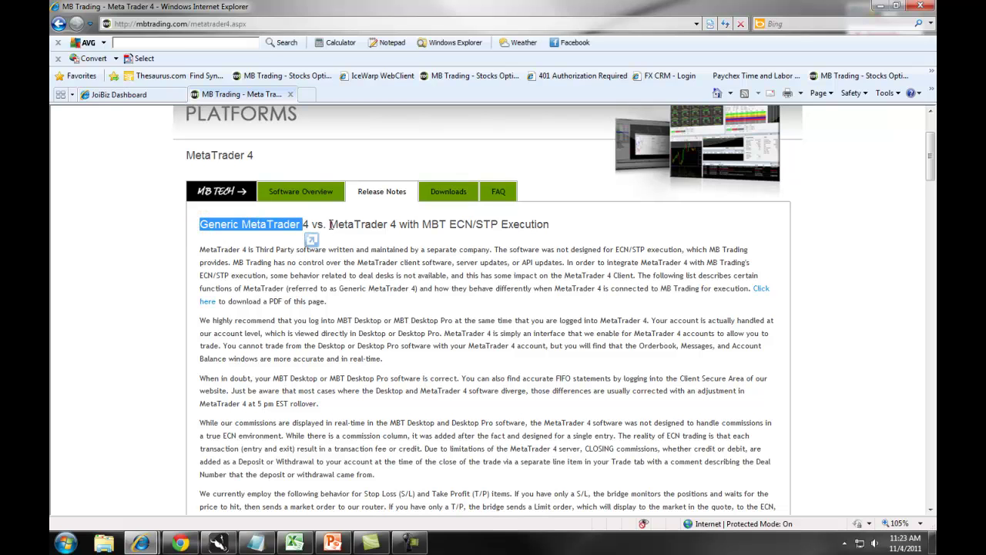
drag(307, 233, 451, 225)
drag(449, 224, 547, 228)
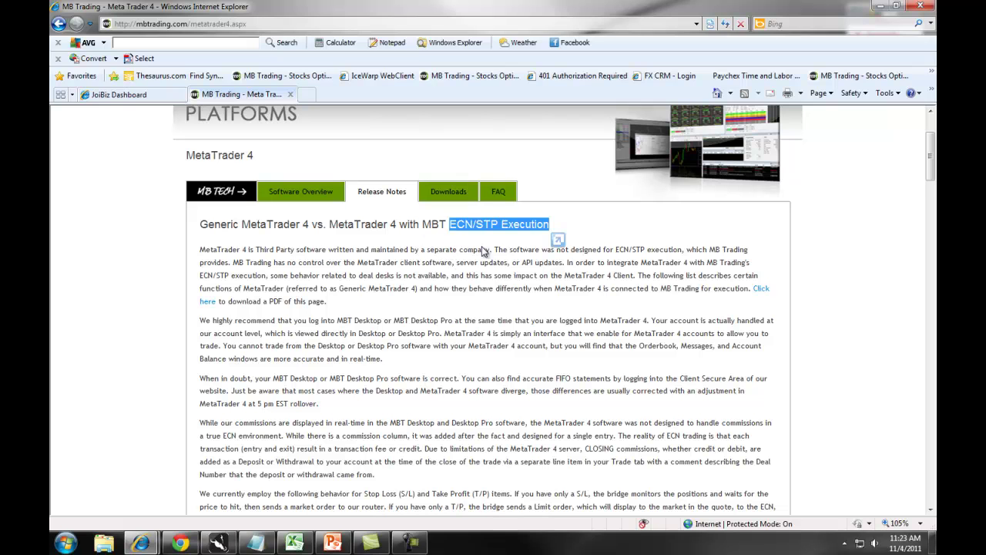
Step: Show the MetaTrader 4 FAQ and scroll through the questions on accounts, passwords and fills
click(499, 194)
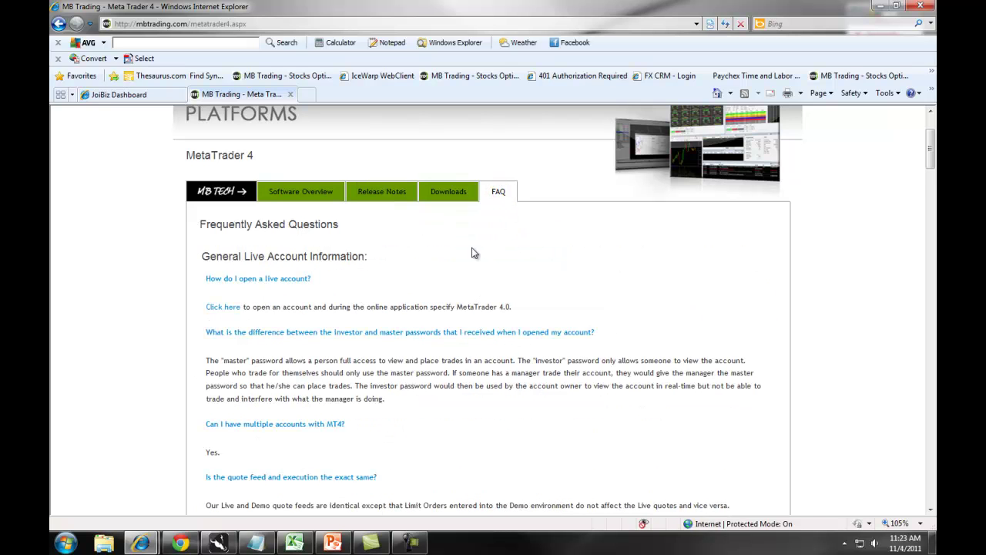
scroll(474, 250, down, 5)
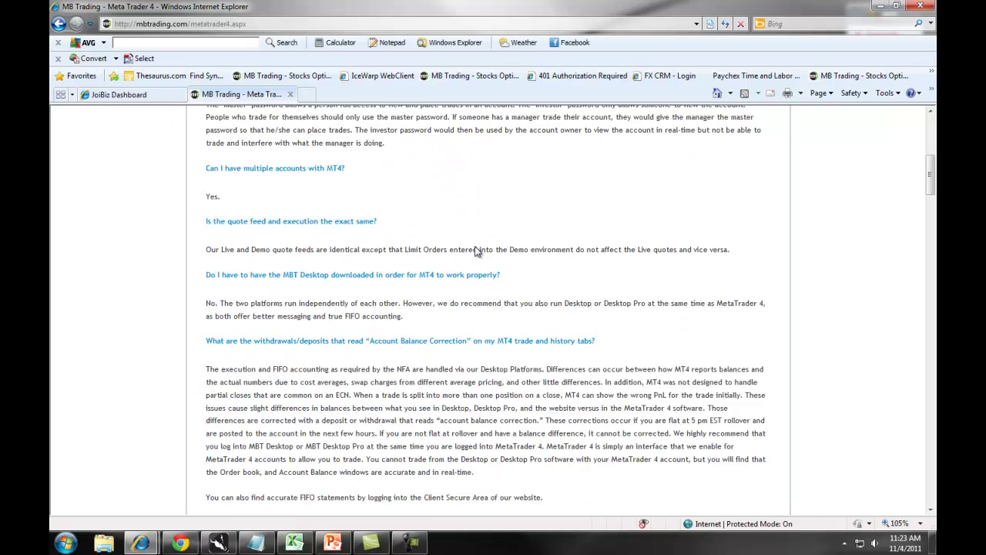
scroll(476, 251, down, 10)
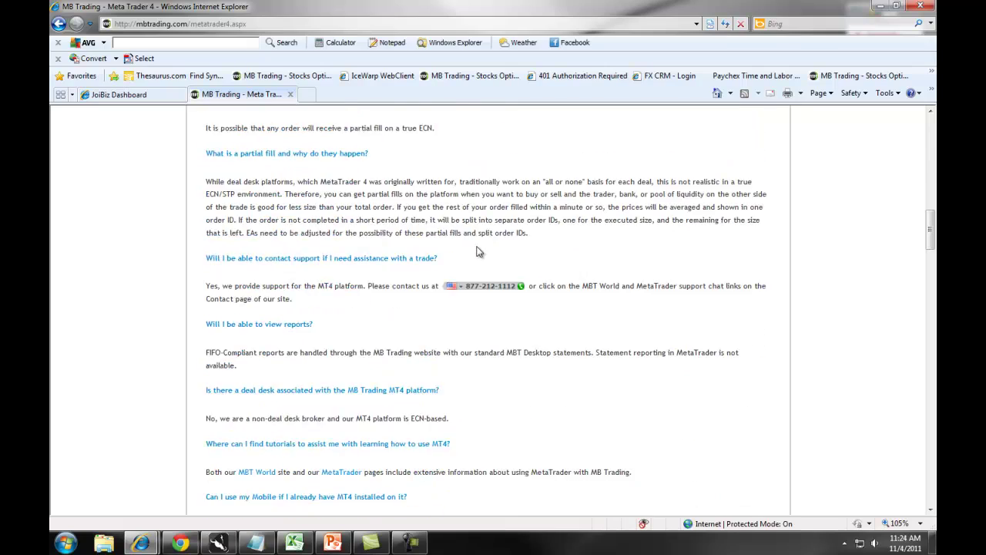
scroll(561, 250, up, 8)
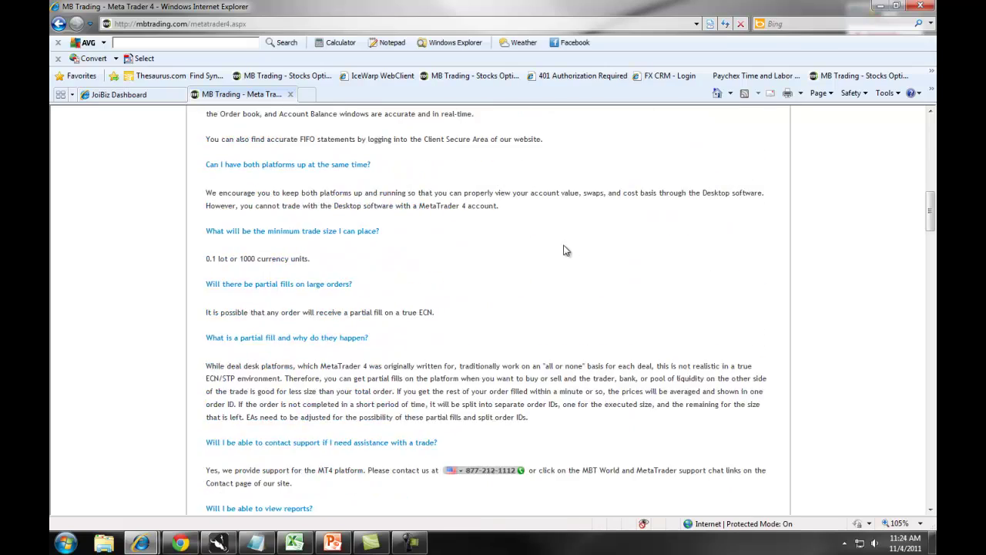
scroll(562, 250, up, 5)
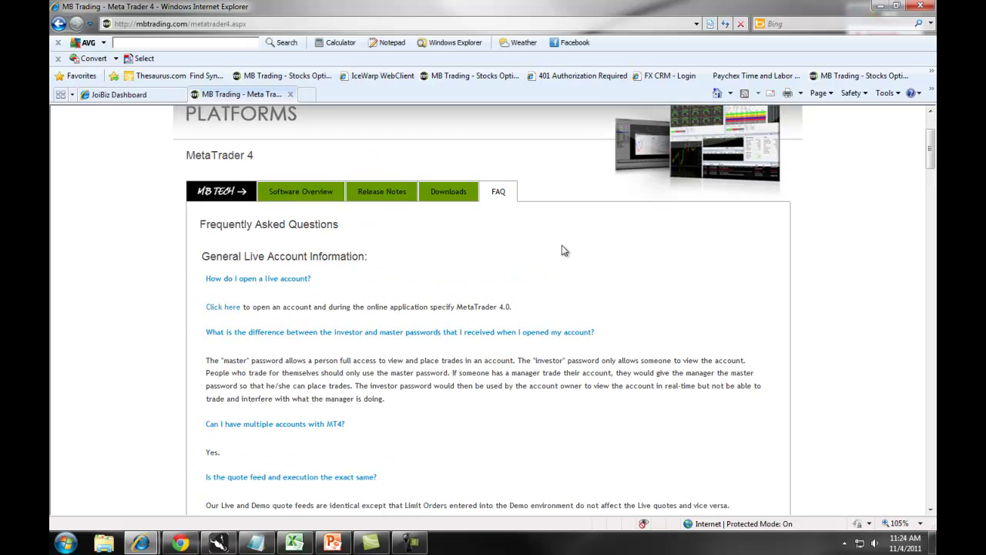
Step: View Downloads, cancel the mt4setup.exe download prompt, and return to the running MetaTrader 4
click(449, 194)
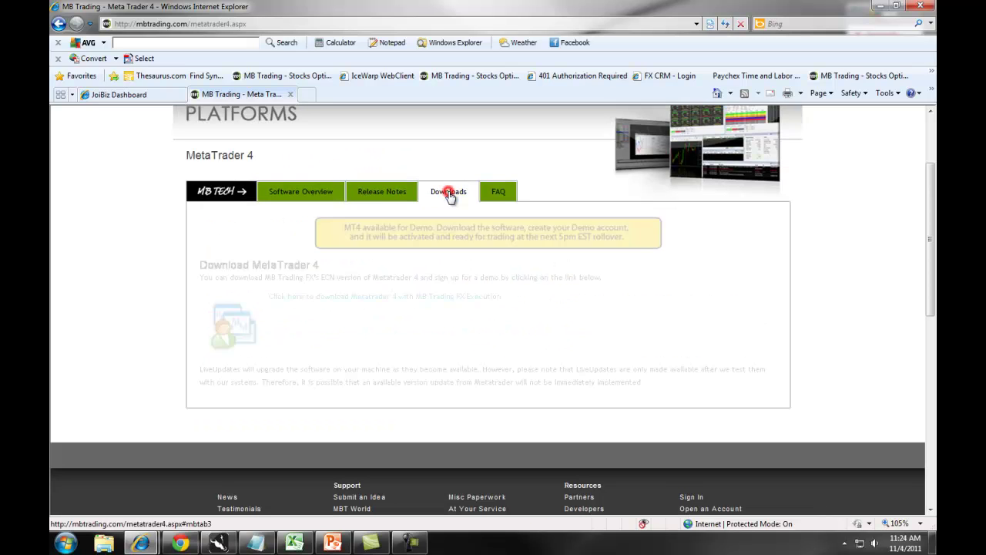
click(371, 299)
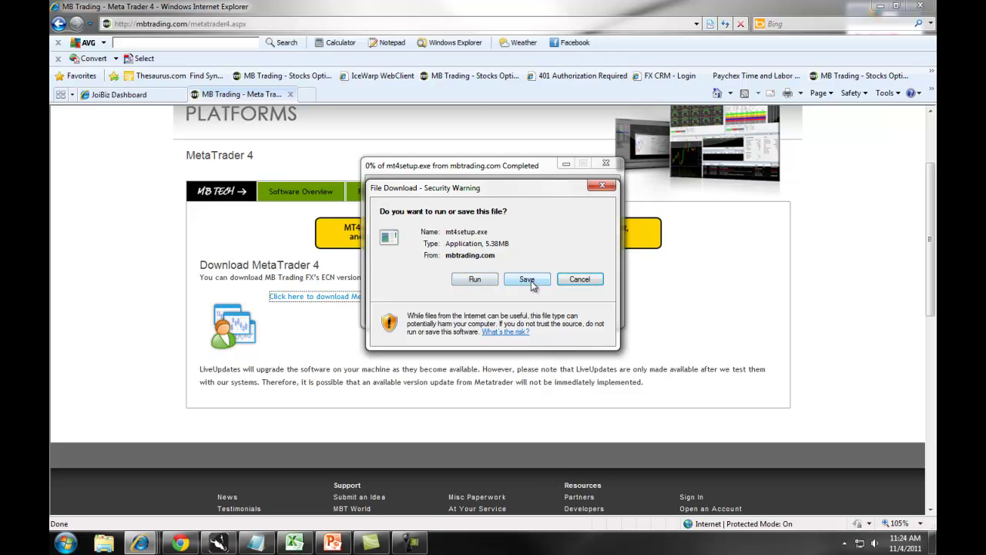
click(602, 186)
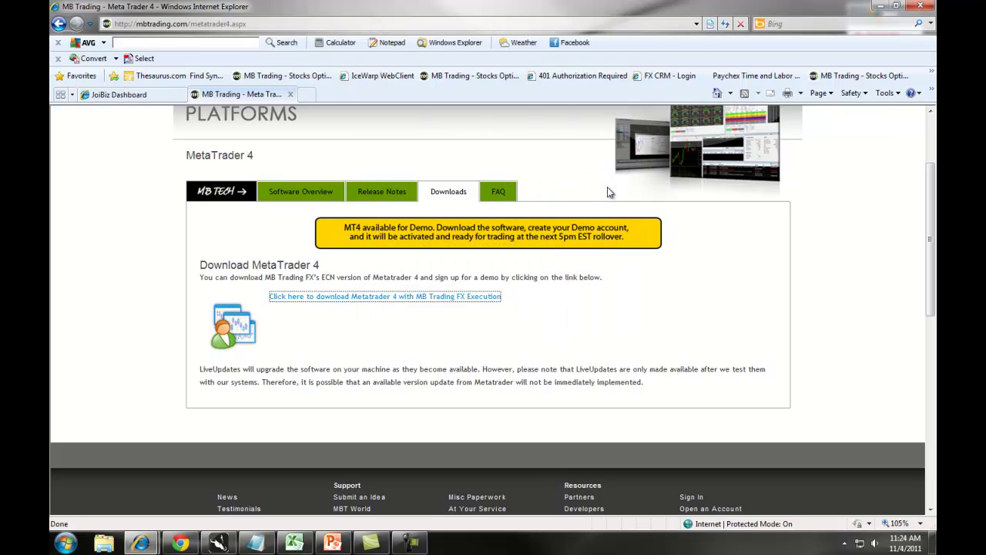
click(218, 543)
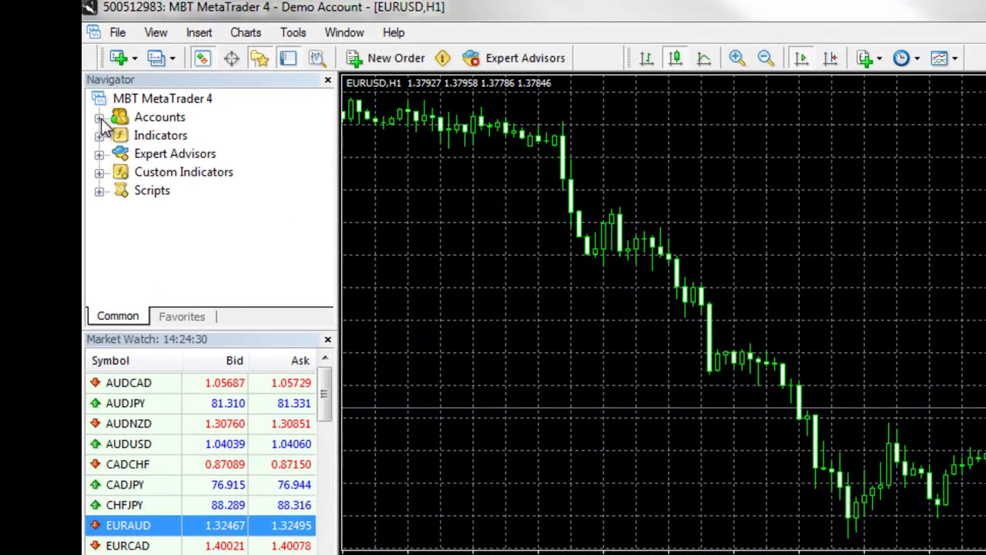
Step: Fill in the account number and password, and enter server 74.114.112.137:443 in the login form
click(115, 32)
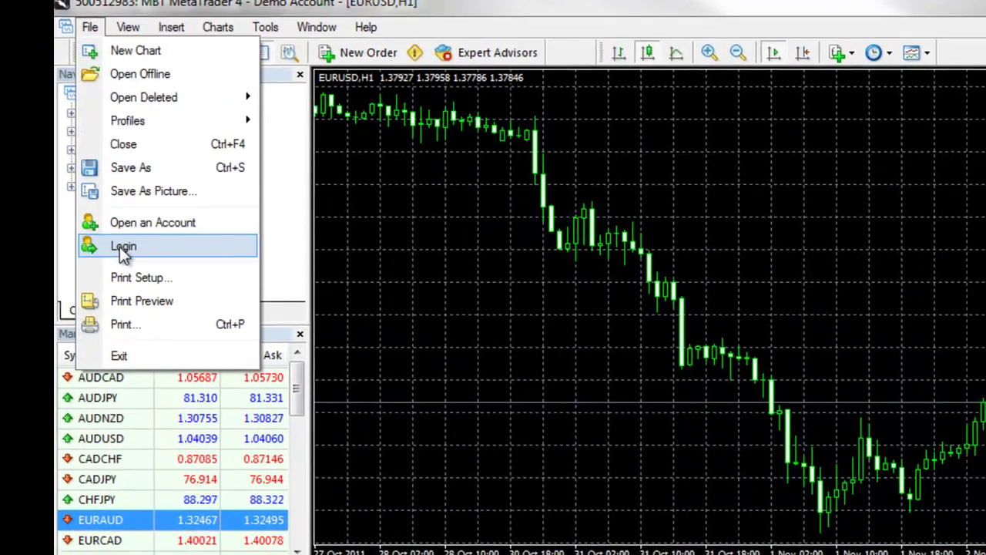
click(123, 246)
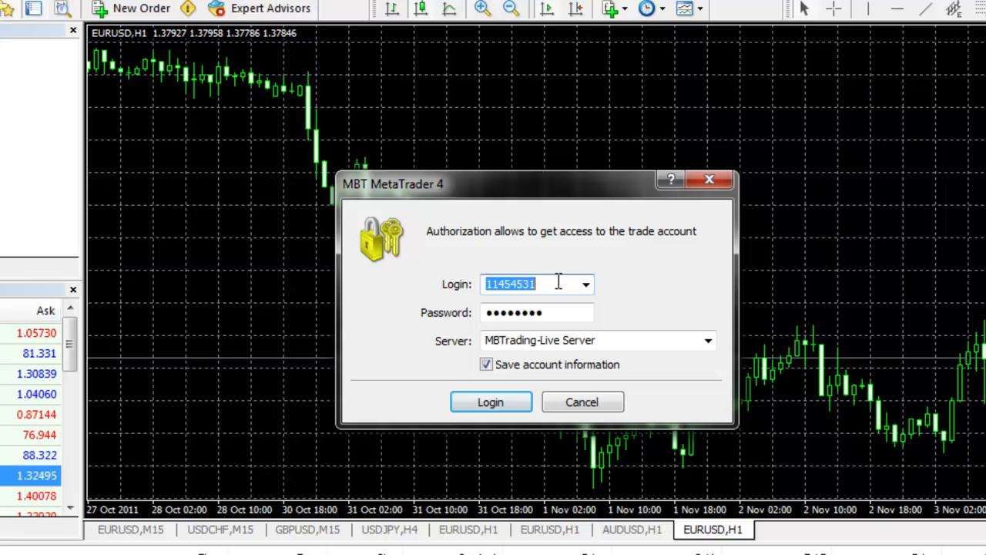
click(785, 328)
drag(556, 284, 467, 286)
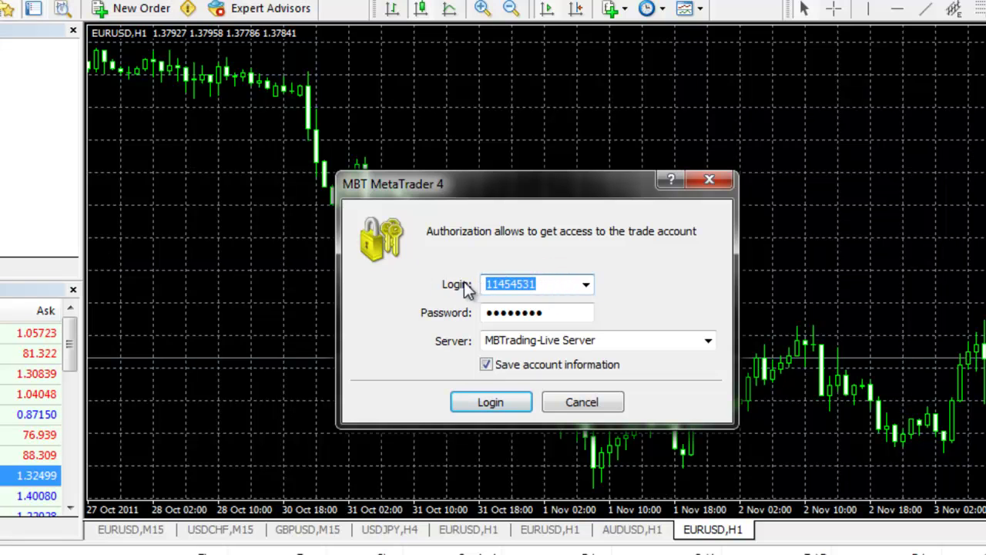
drag(549, 313, 482, 317)
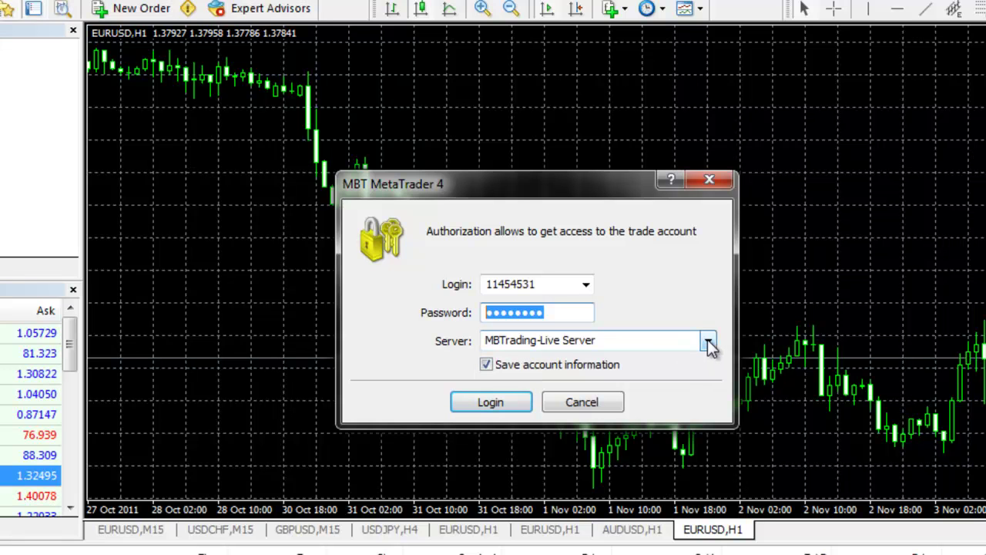
click(627, 341)
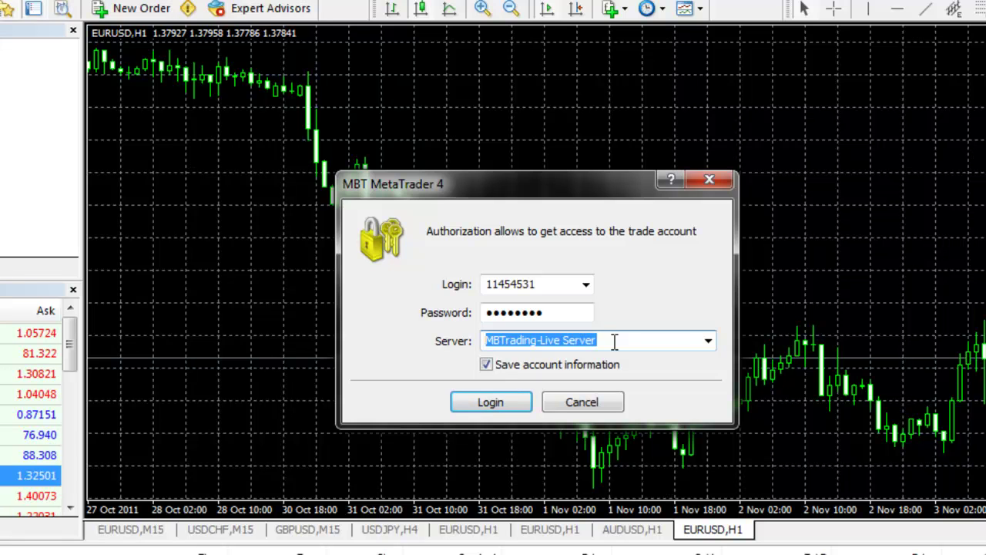
text(74.)
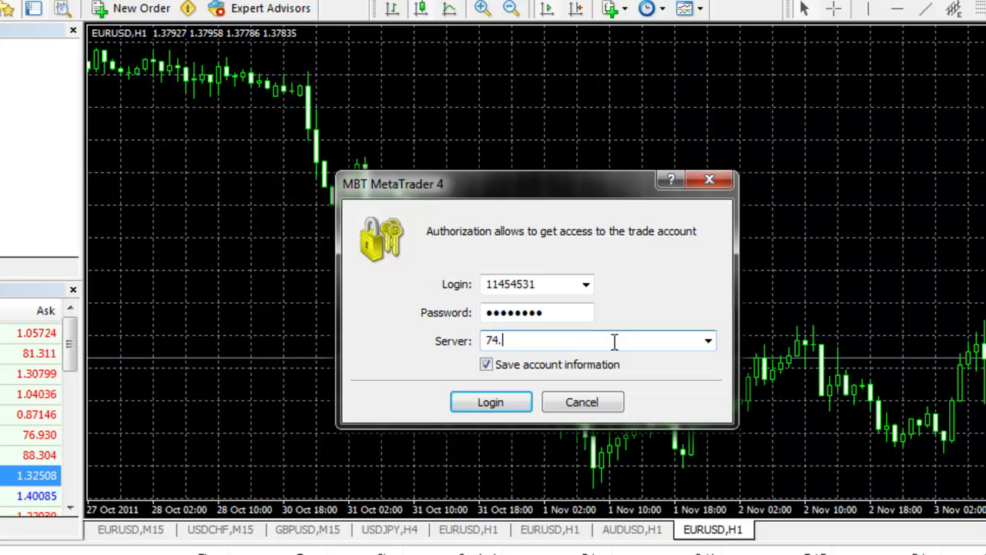
text(114.114)
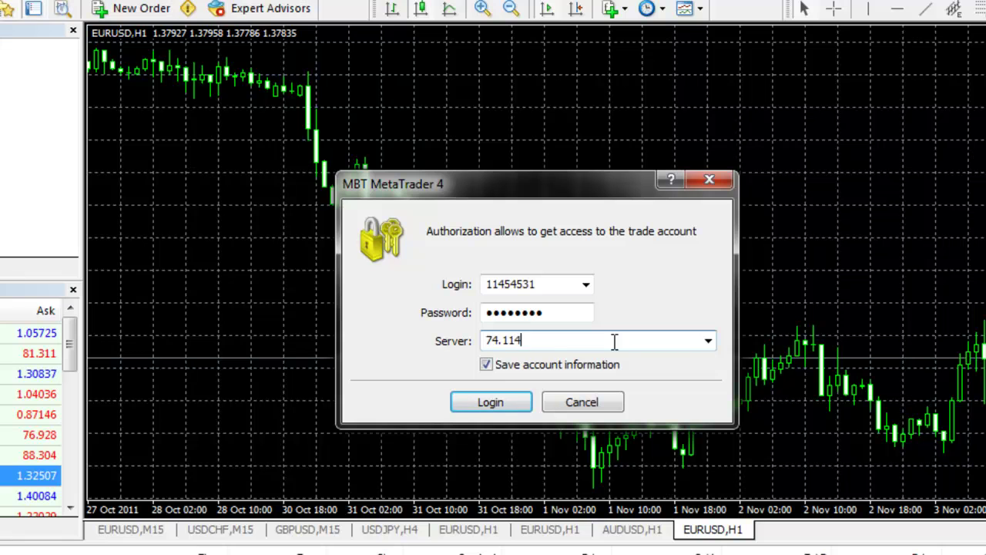
text(2)
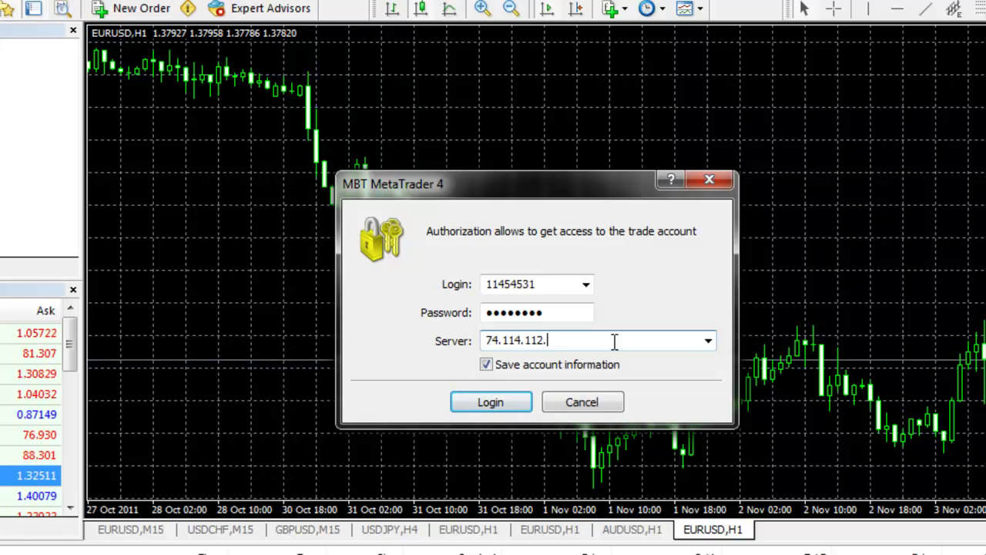
text(.137)
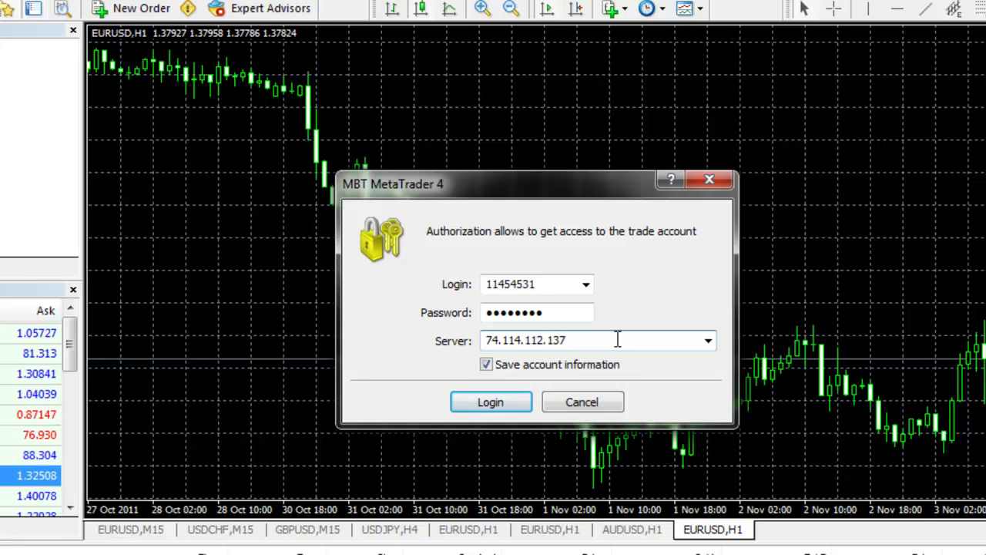
text(:443)
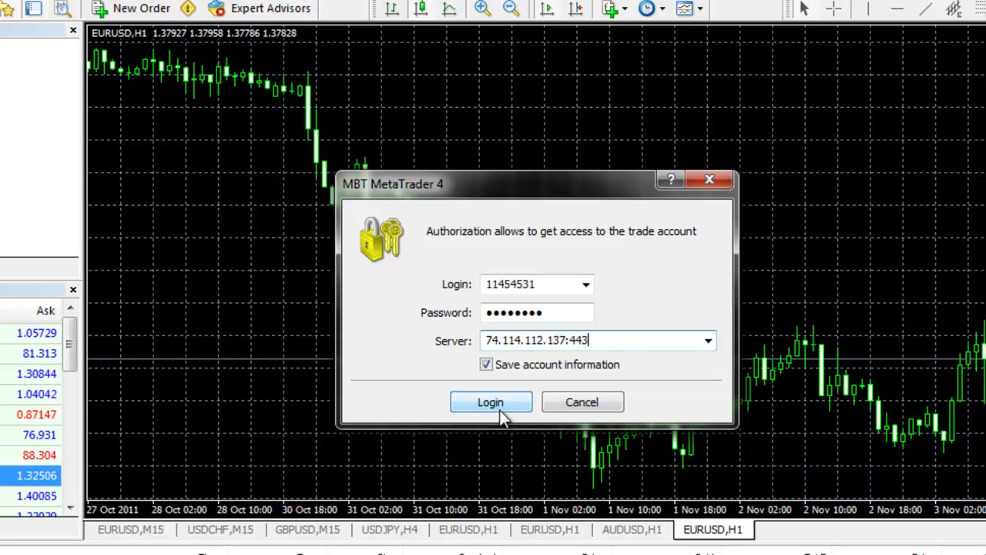
Step: Close the login dialog to show the connected demo account with balance 10 939.54
click(709, 181)
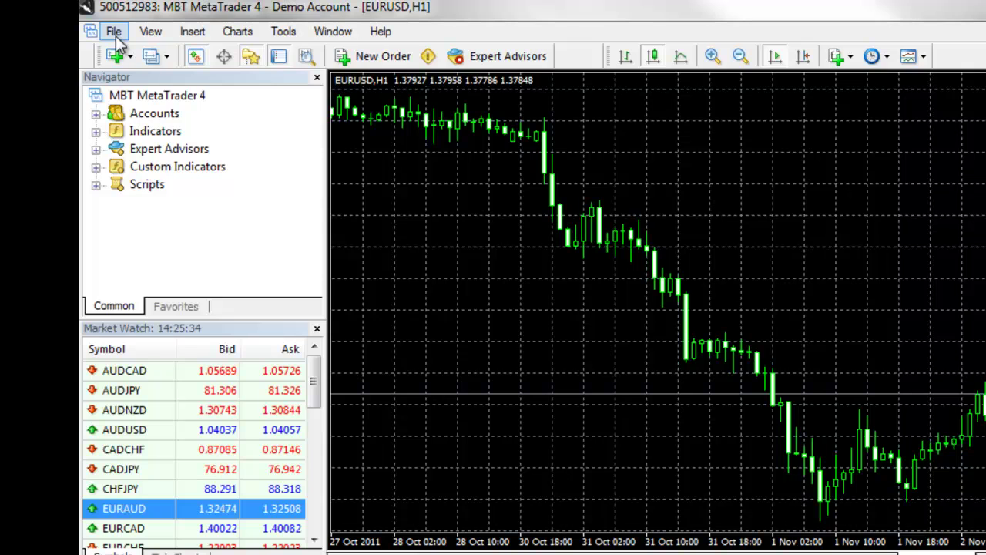
Step: Browse the File, View, Insert and Charts menus, ending on the Tools menu
click(71, 22)
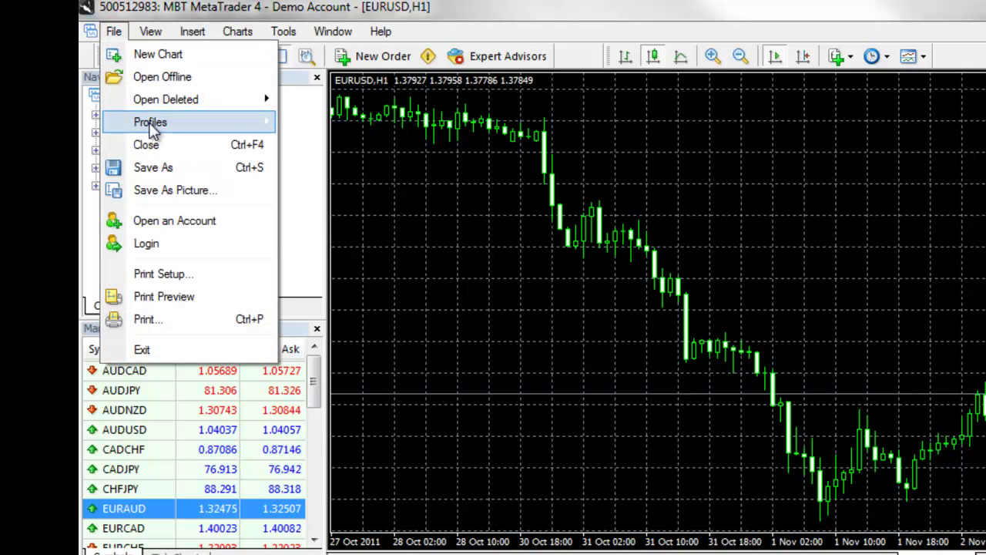
mouse_move(151, 131)
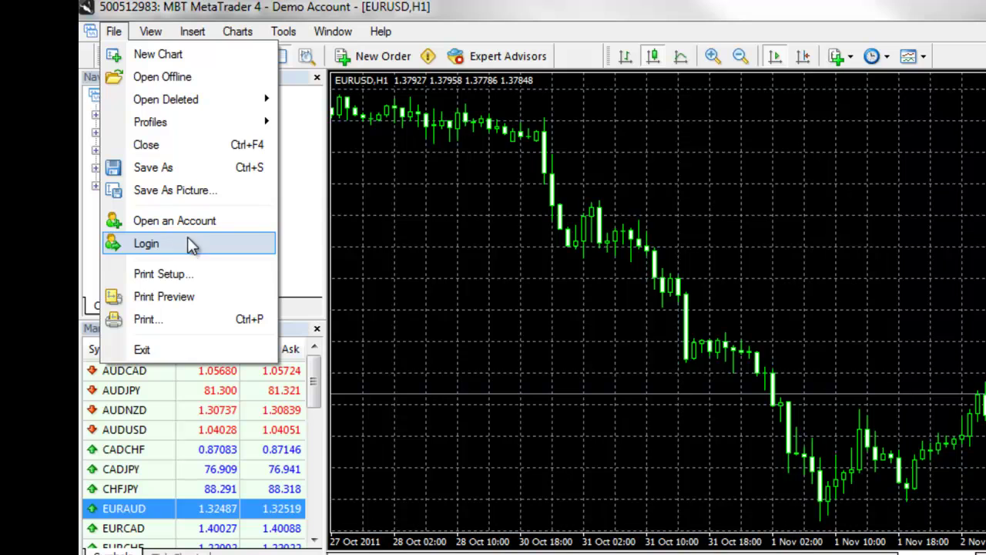
mouse_move(151, 32)
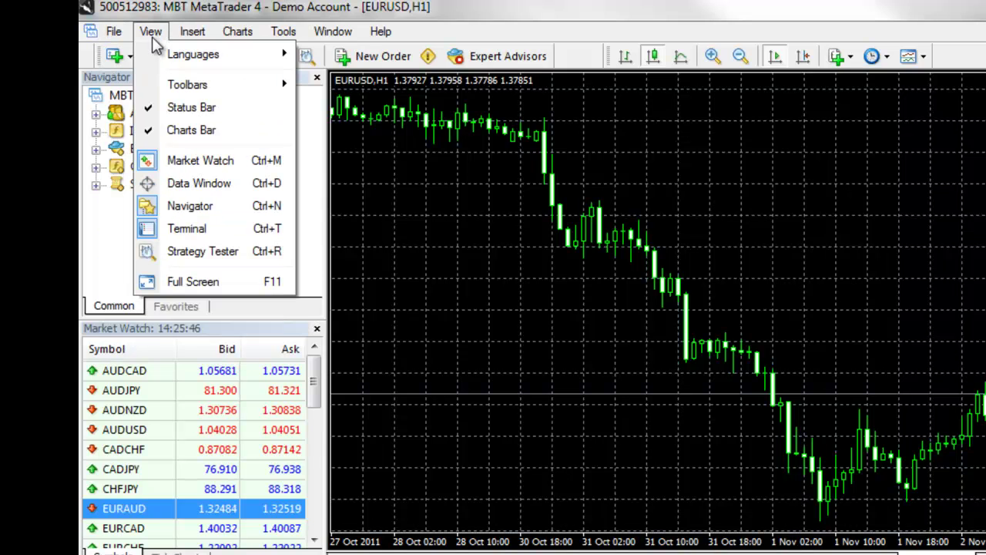
mouse_move(155, 50)
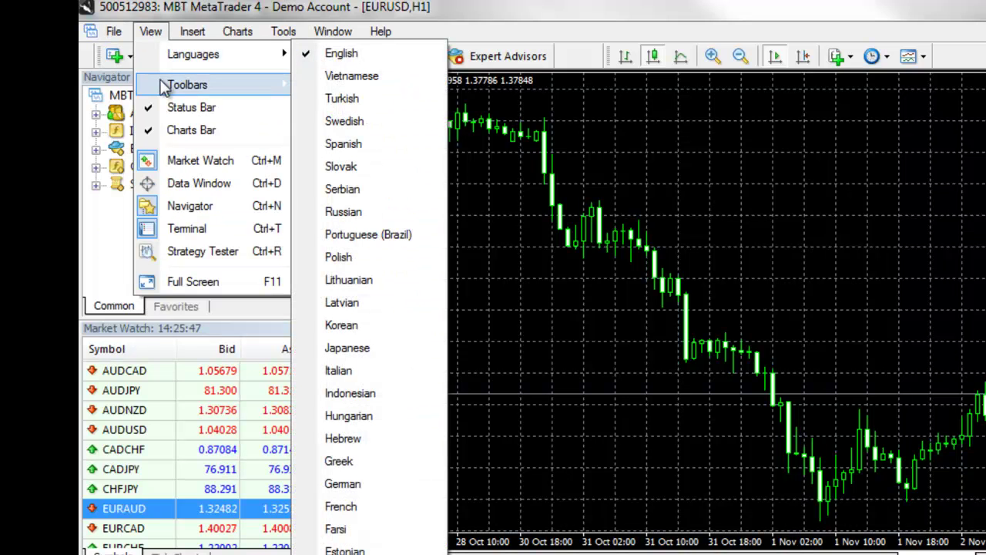
mouse_move(163, 85)
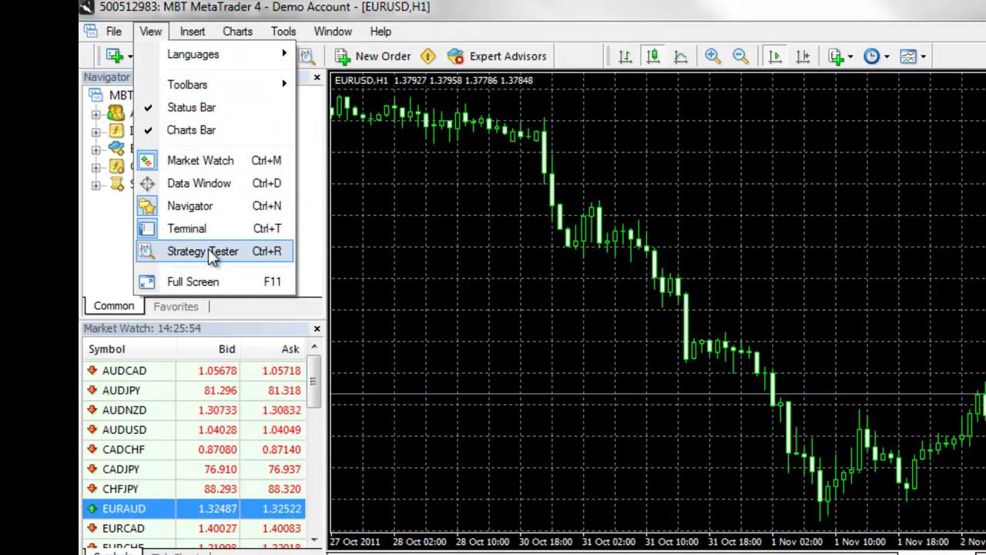
mouse_move(196, 37)
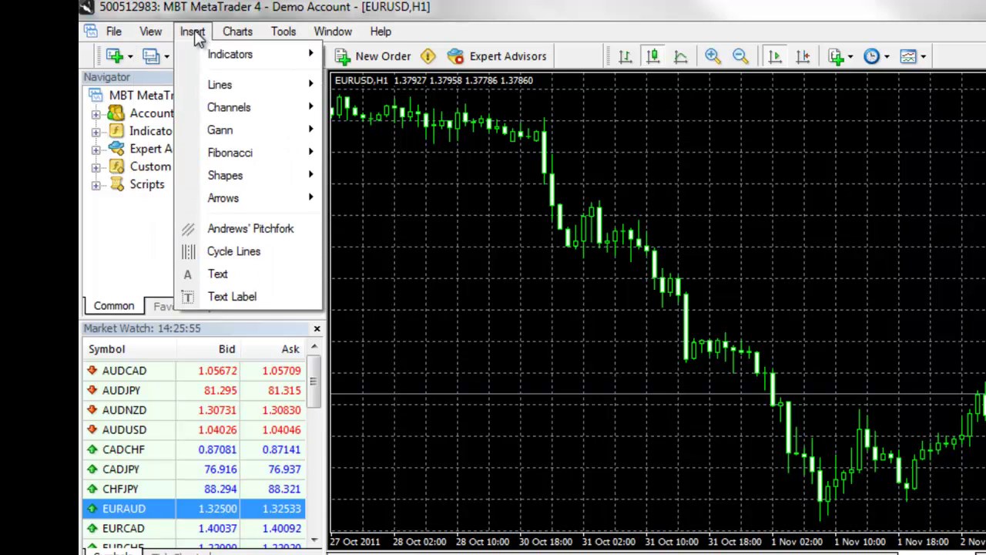
mouse_move(230, 39)
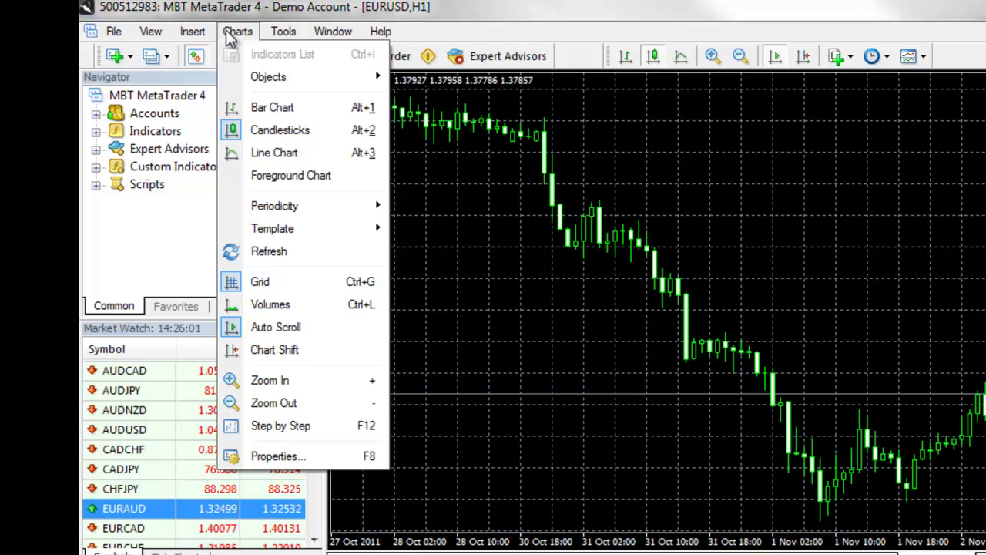
mouse_move(276, 44)
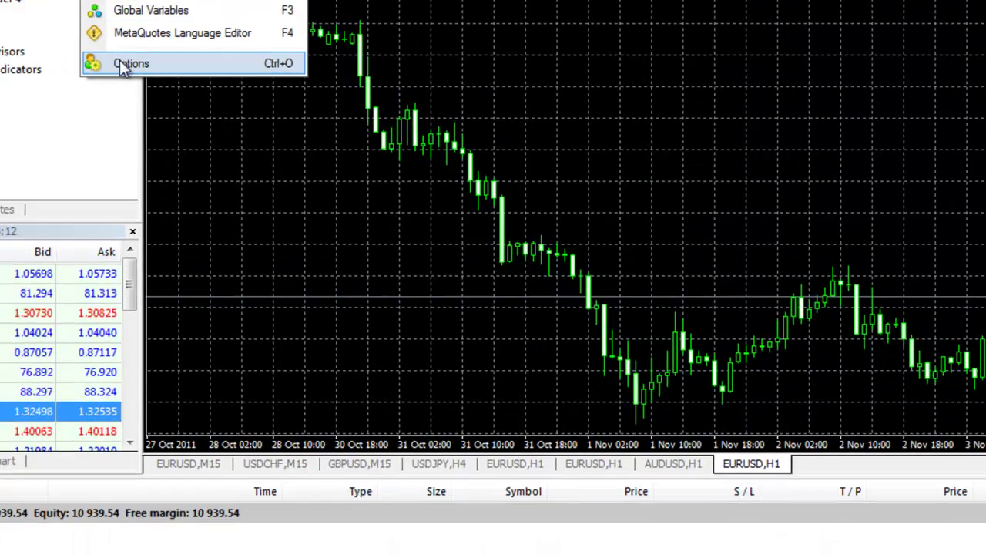
click(315, 161)
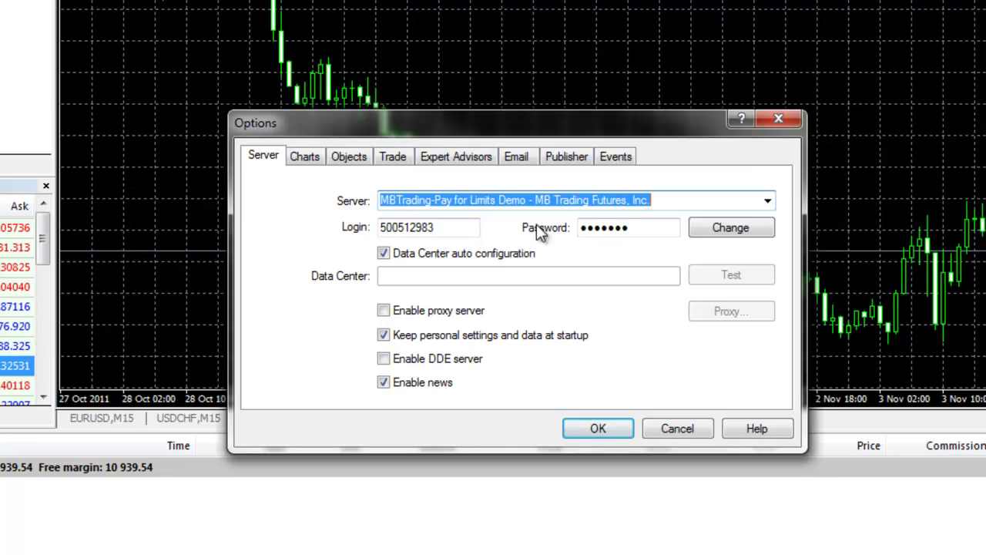
click(721, 229)
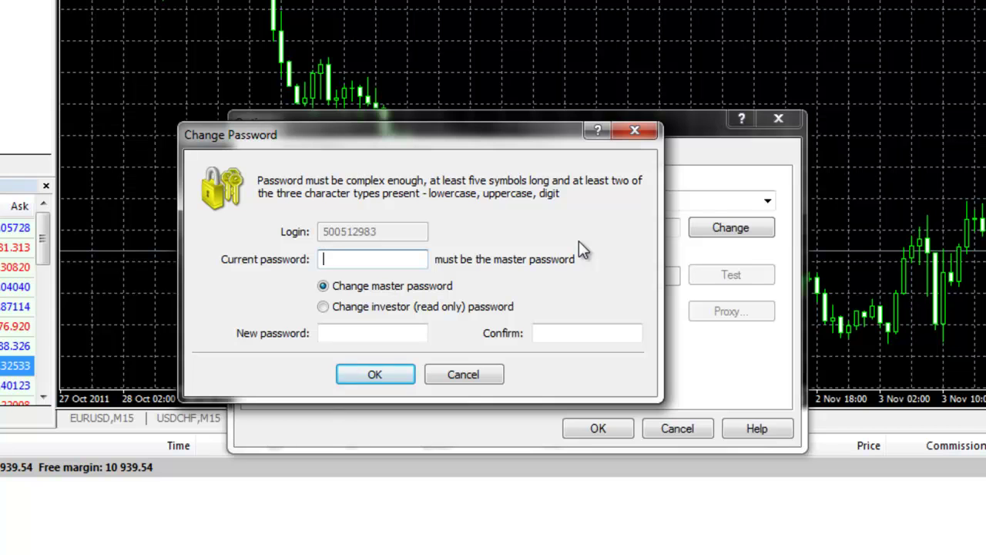
click(635, 131)
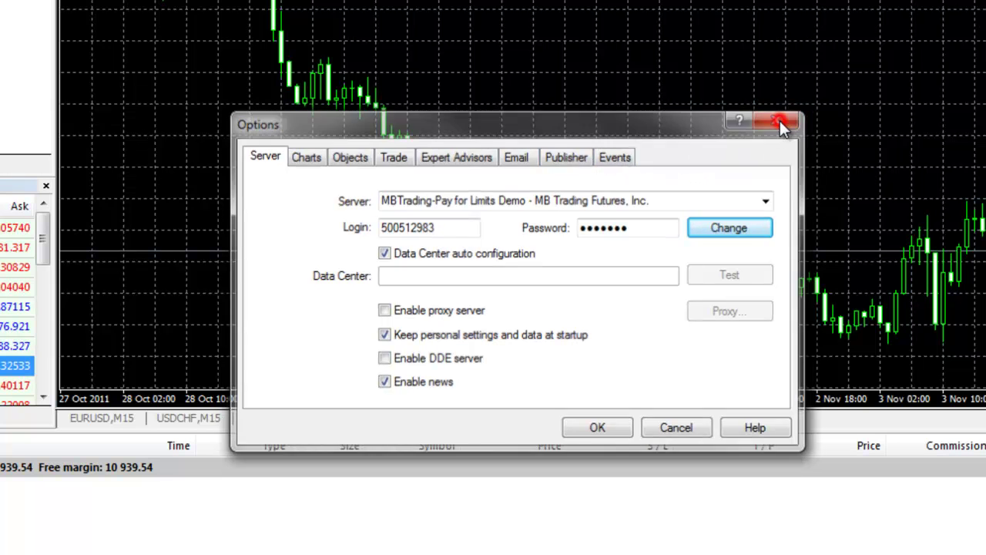
click(780, 119)
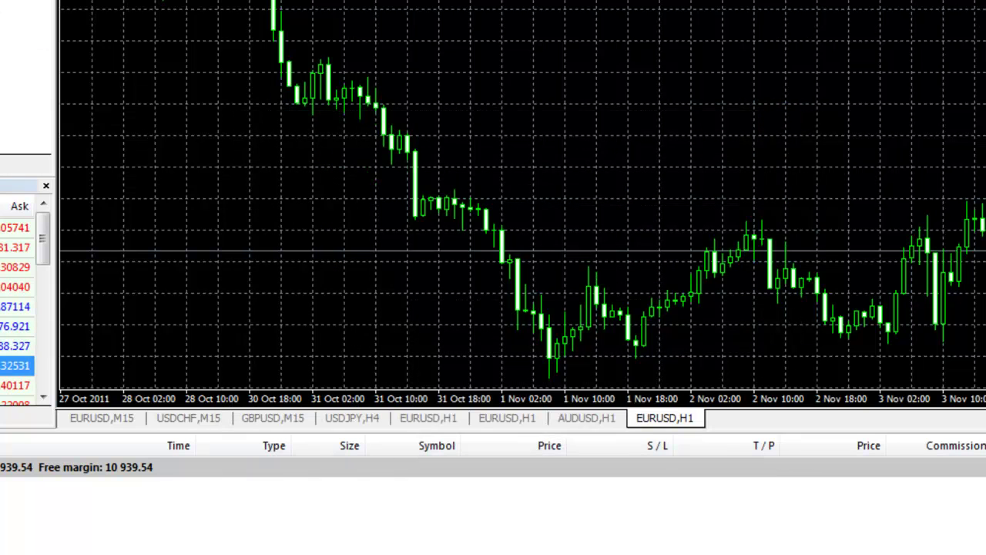
key(alt+v)
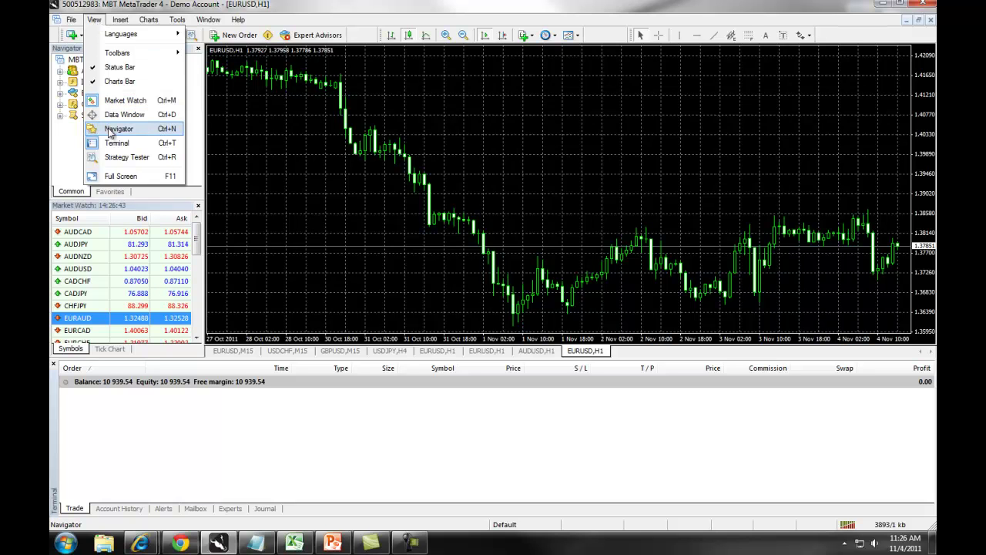
click(111, 129)
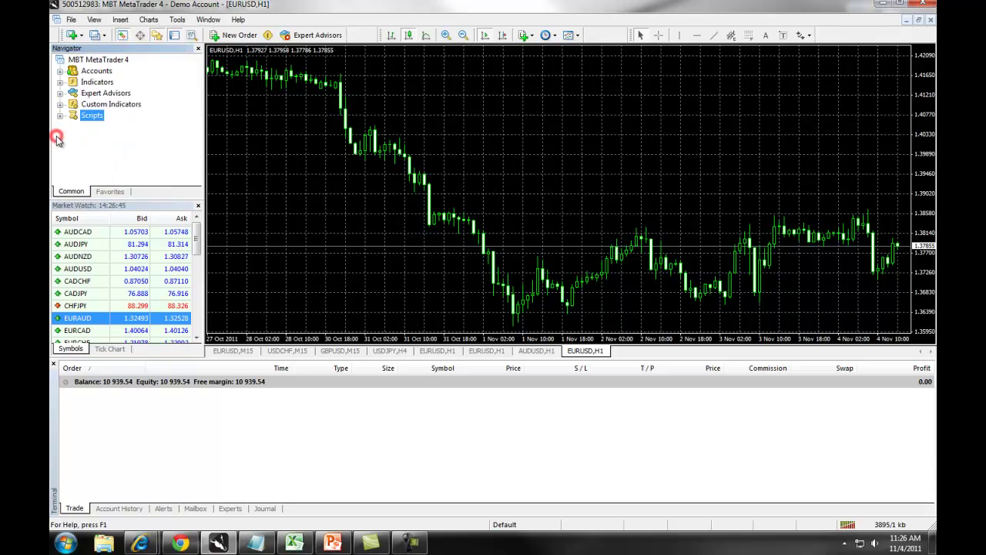
click(60, 71)
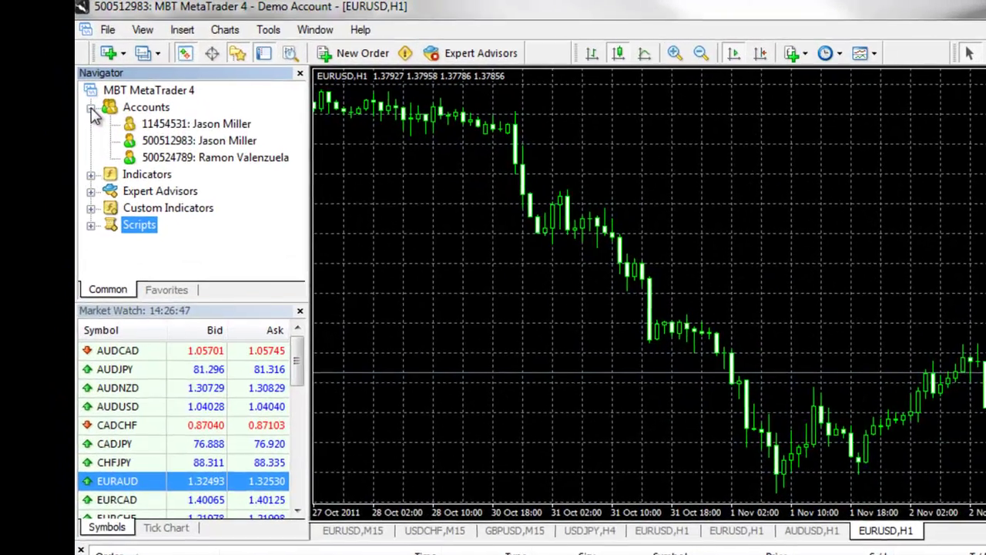
click(60, 71)
click(91, 125)
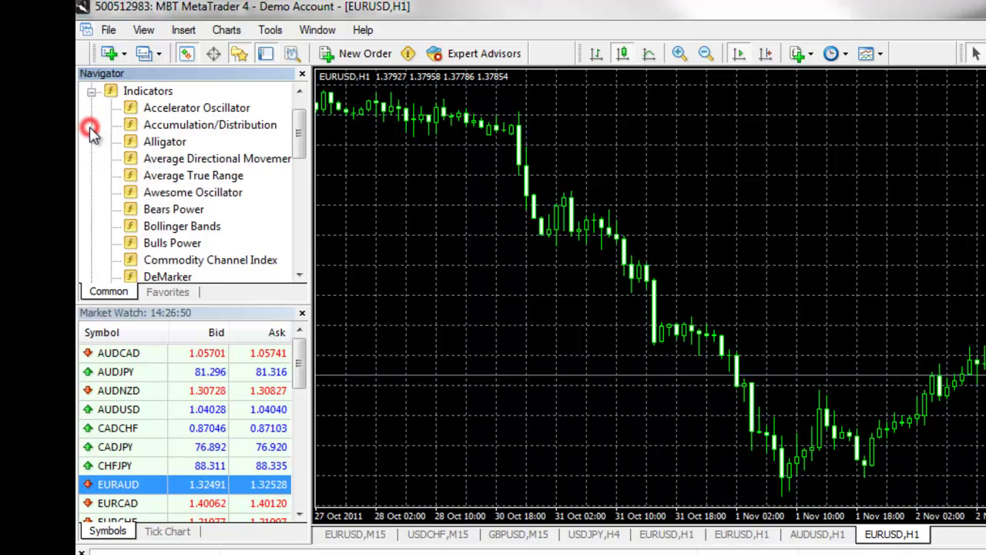
click(130, 142)
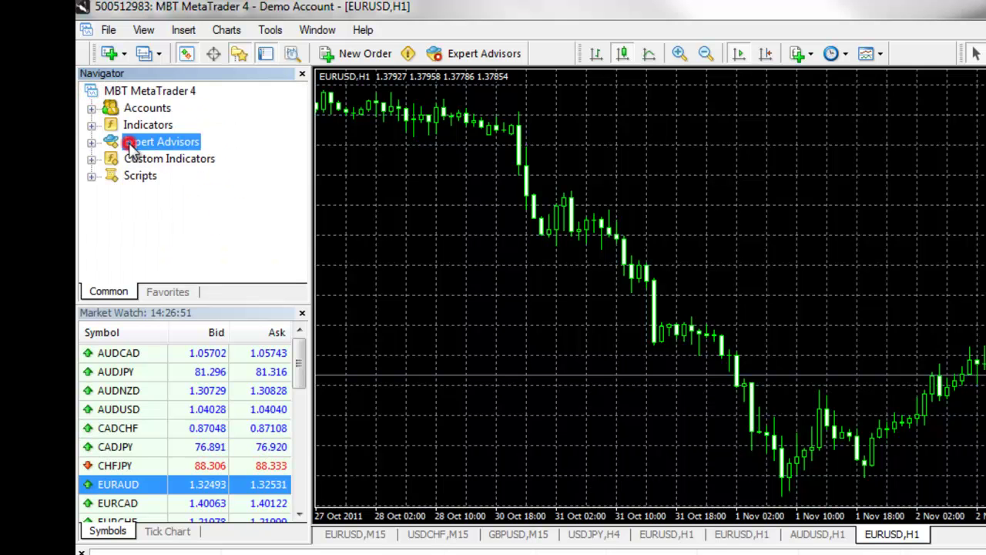
click(132, 159)
click(139, 178)
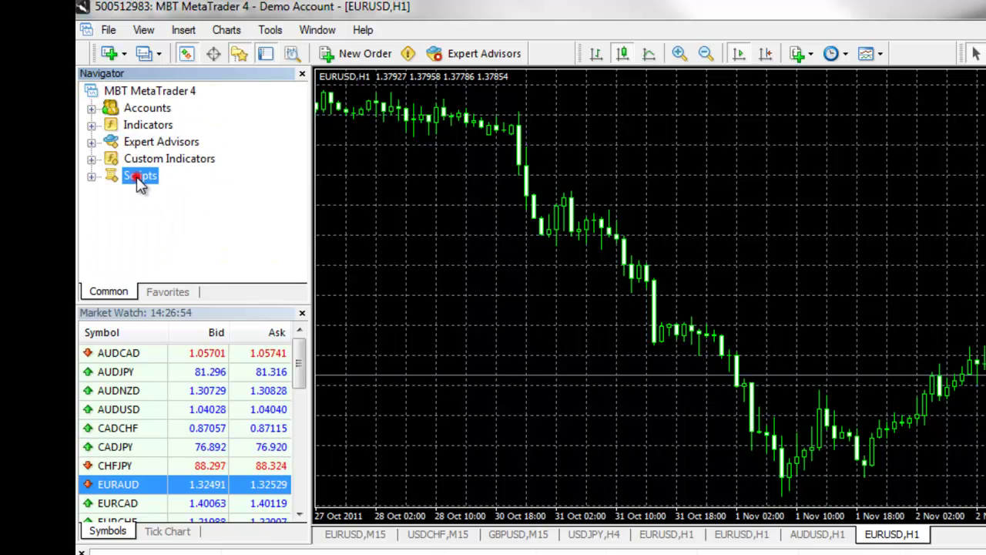
click(144, 31)
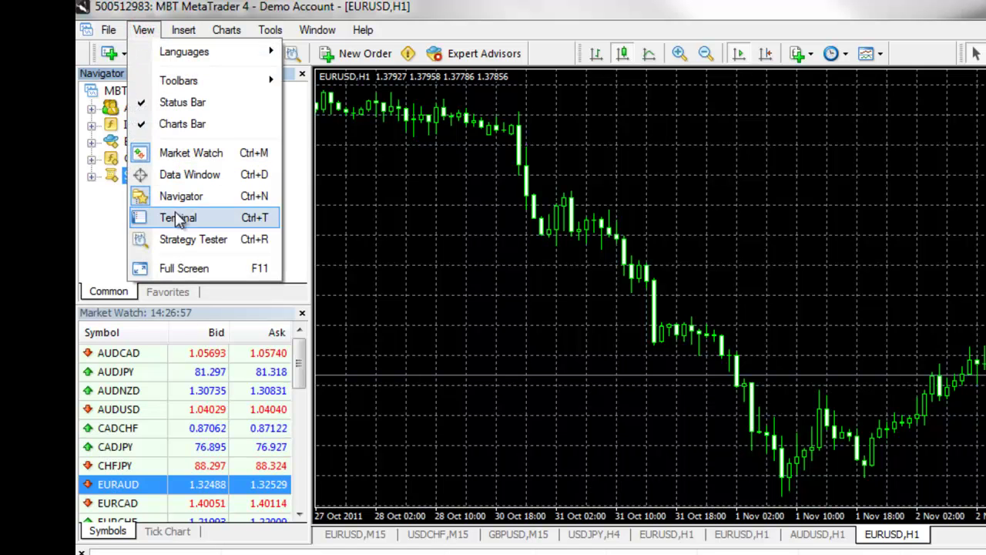
click(183, 359)
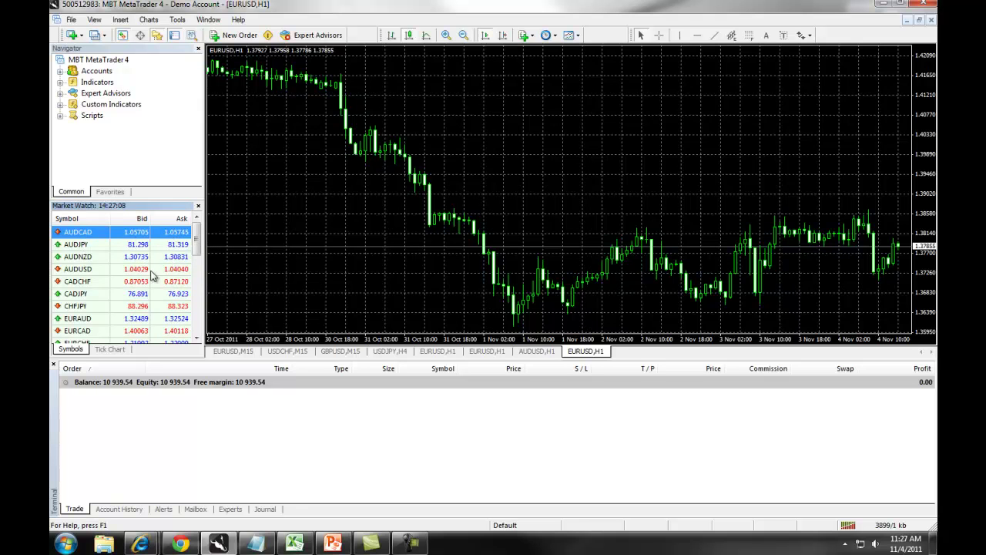
right_click(117, 280)
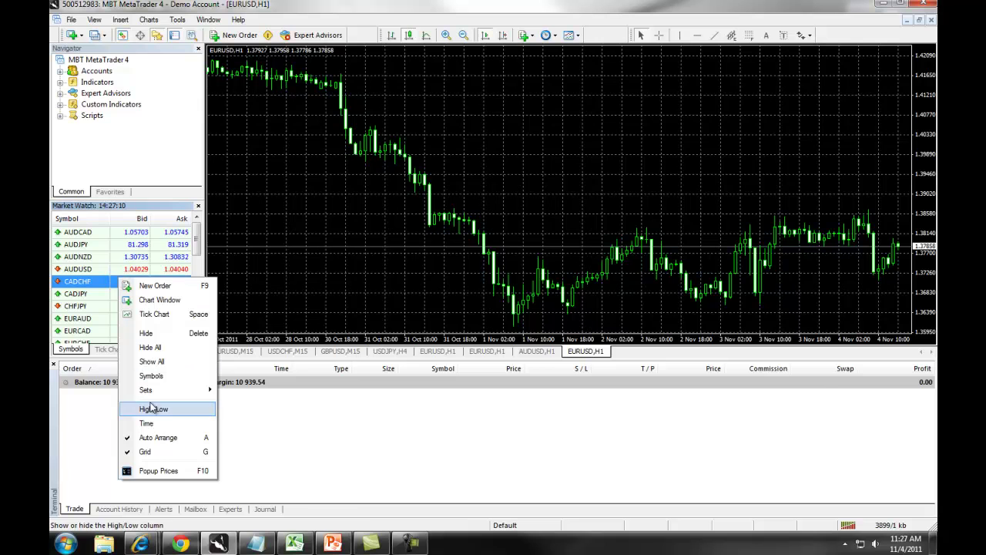
click(168, 471)
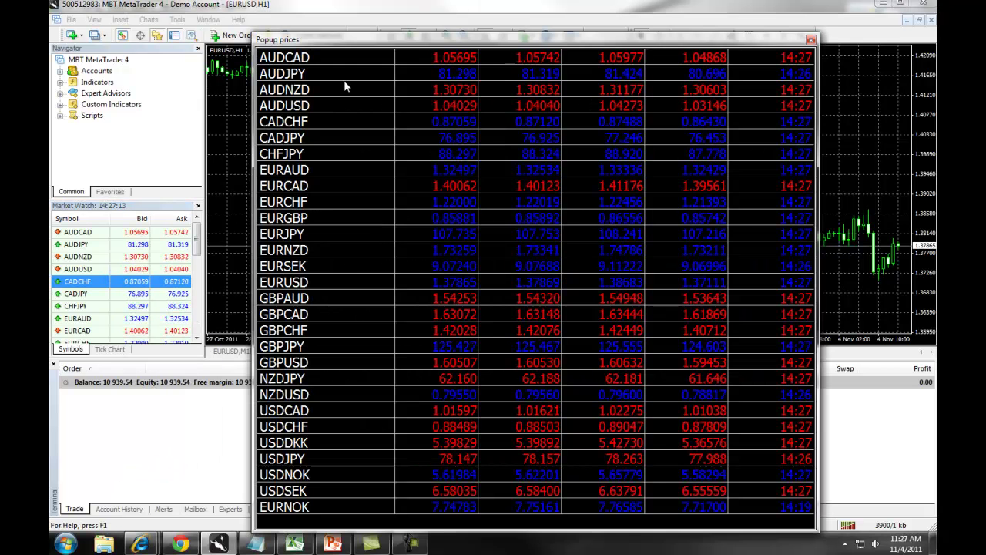
drag(288, 43, 576, 48)
double_click(575, 48)
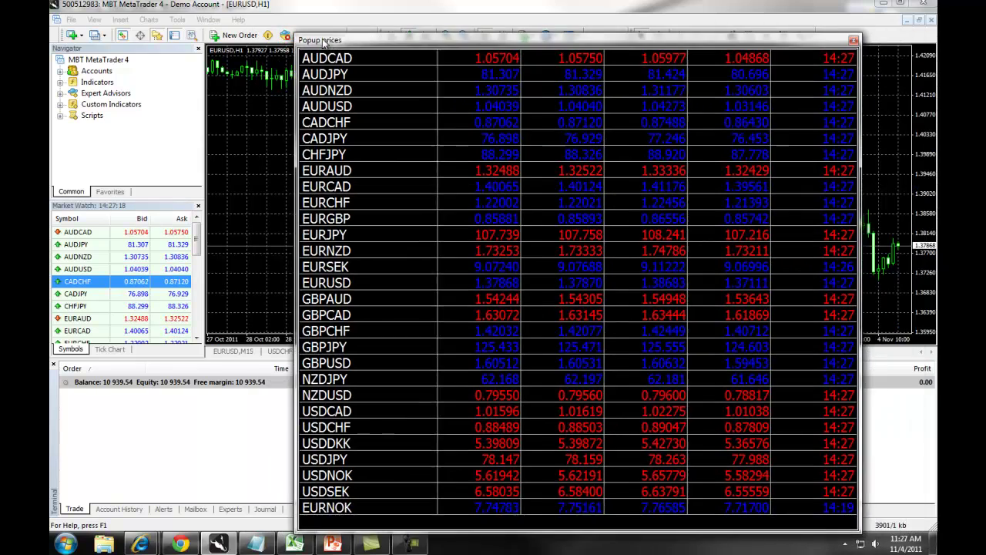
click(845, 41)
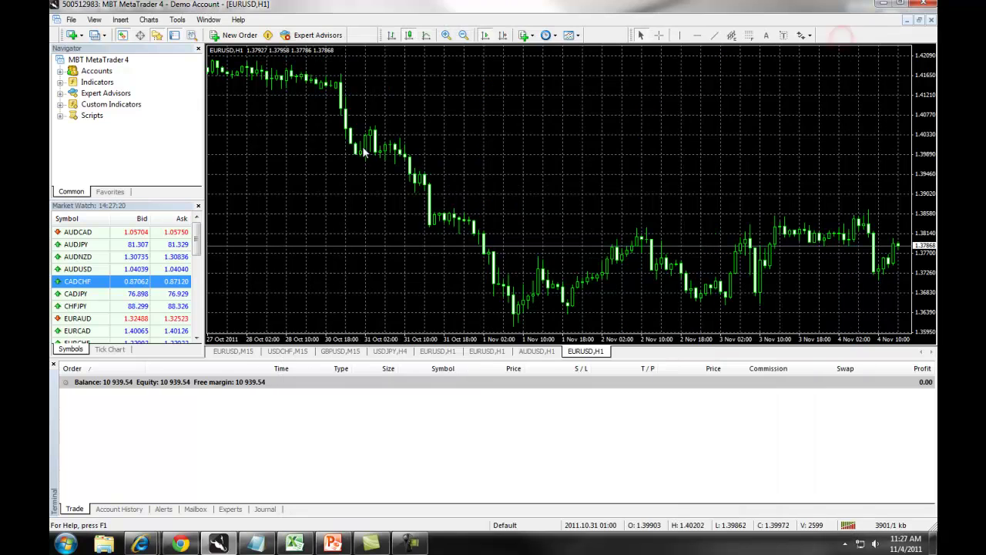
Step: Open the Symbols list from Market Watch and hide AUDNZD
right_click(122, 271)
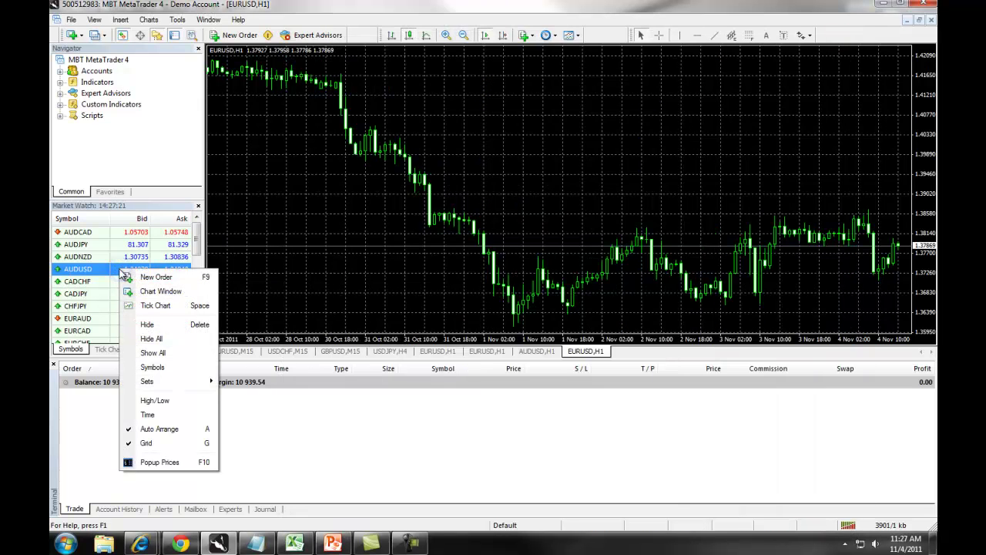
click(162, 369)
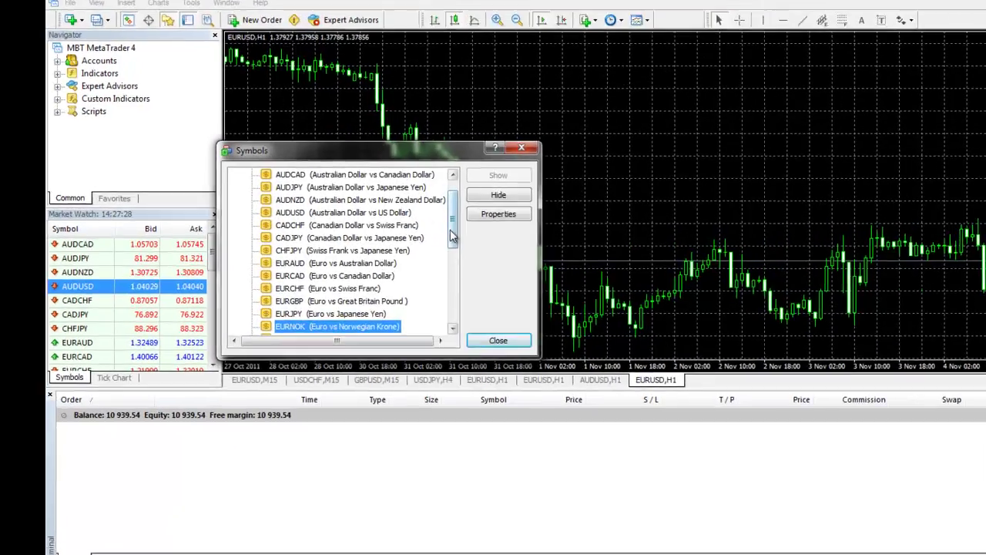
drag(406, 219, 406, 241)
drag(543, 281, 551, 235)
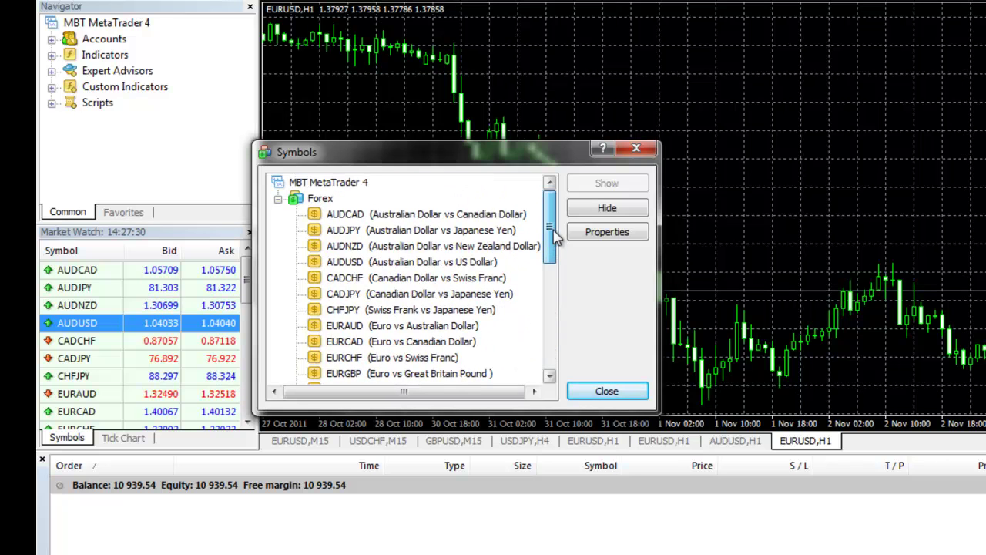
click(339, 248)
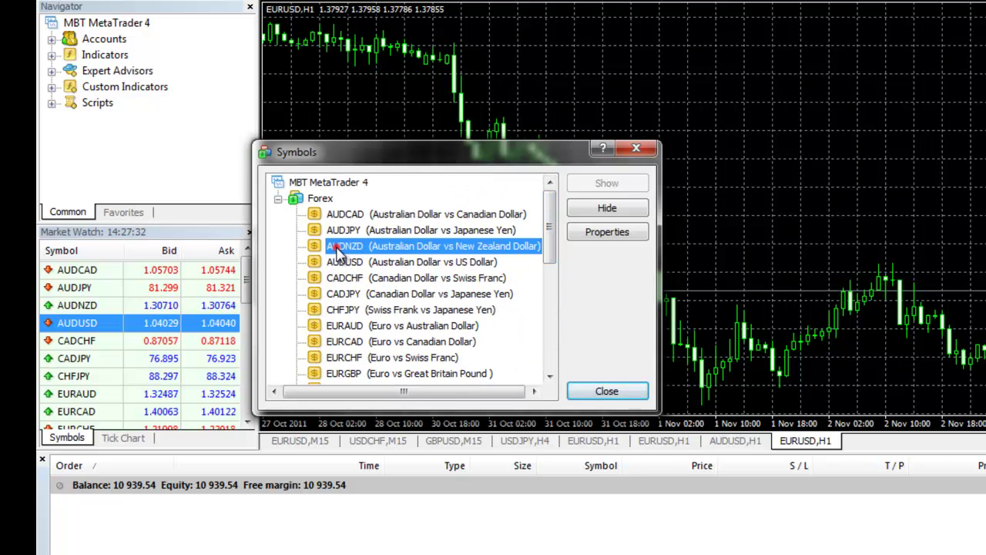
click(595, 209)
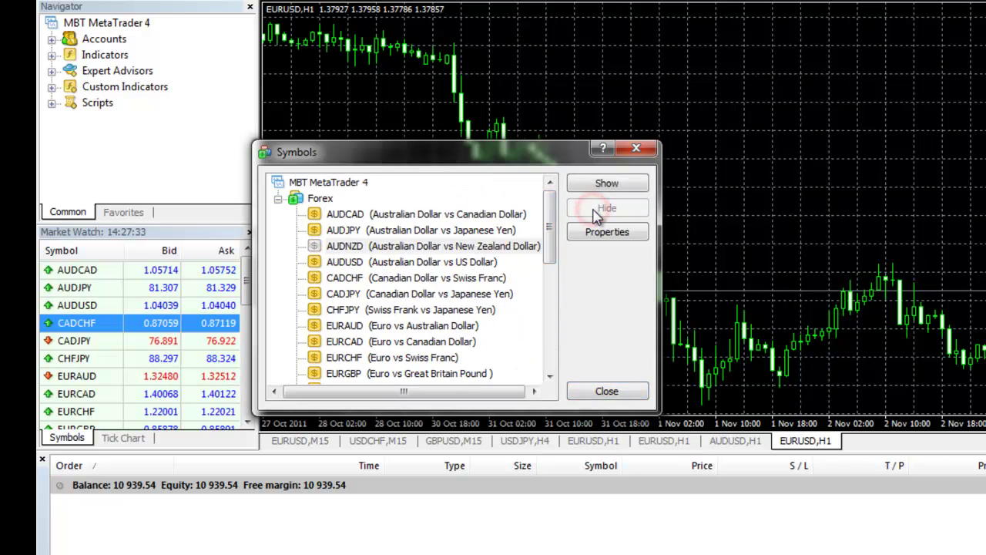
Step: Show AUDNZD again and close the Symbols dialog
click(343, 247)
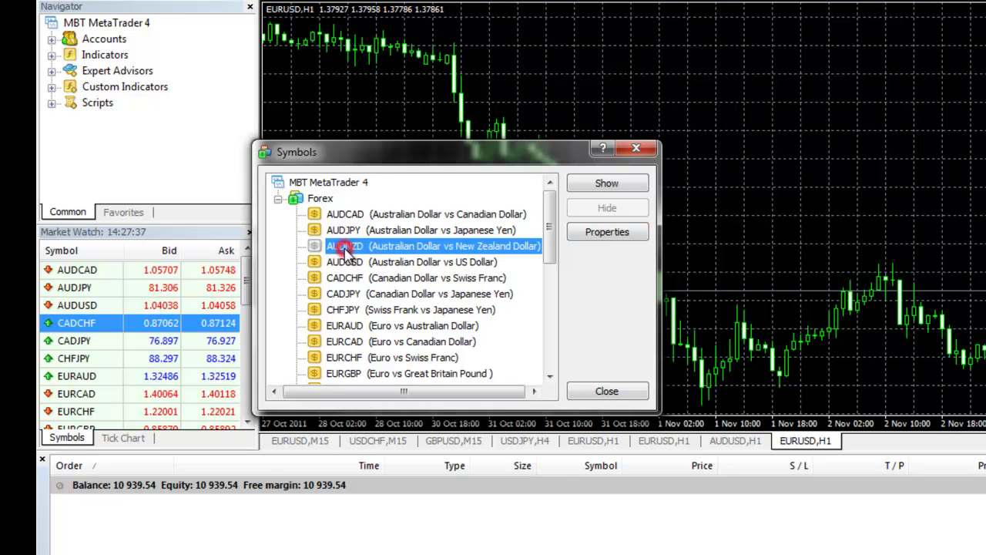
click(588, 185)
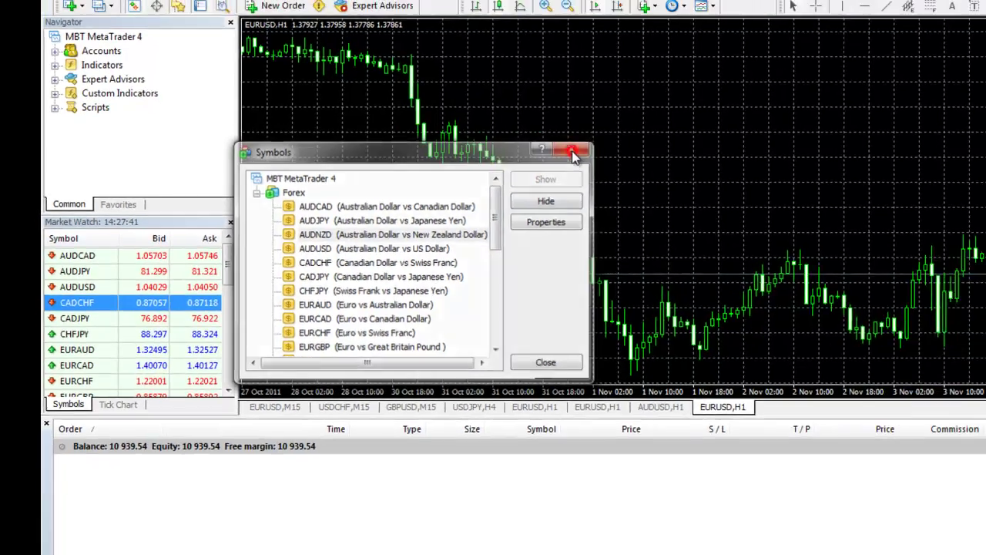
click(636, 151)
click(99, 19)
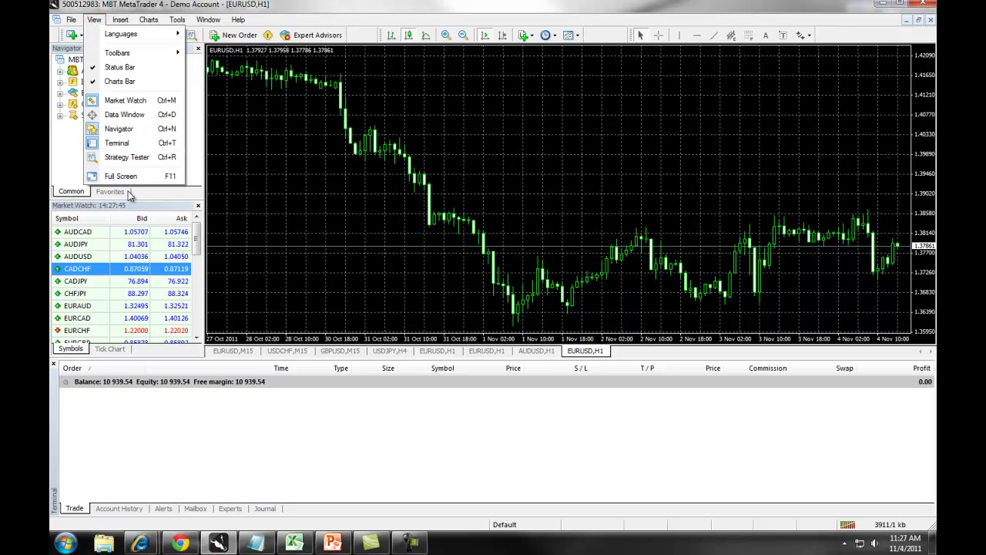
Step: Show the Trade tab, then the Account History of past EURUSD orders with its period options
click(220, 437)
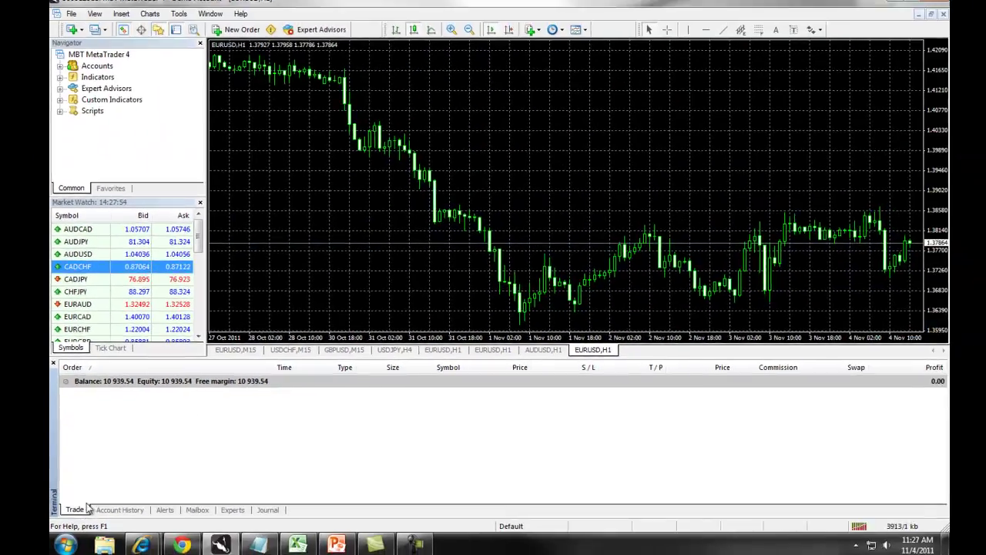
click(77, 508)
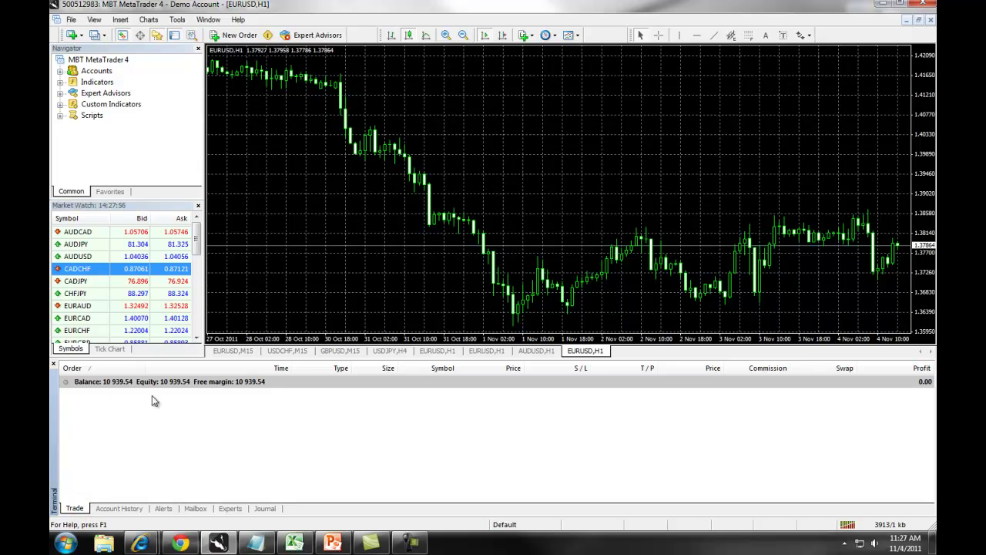
click(120, 509)
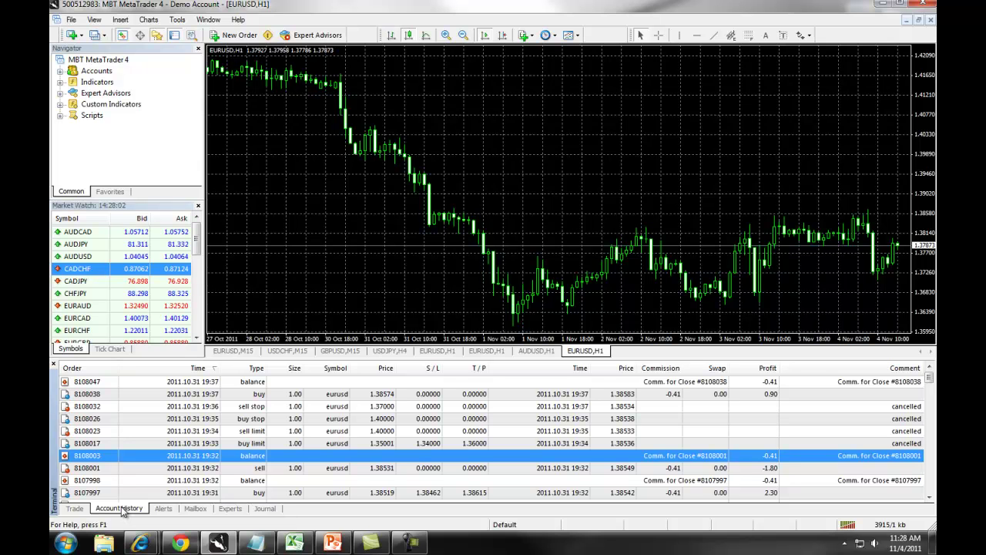
right_click(322, 445)
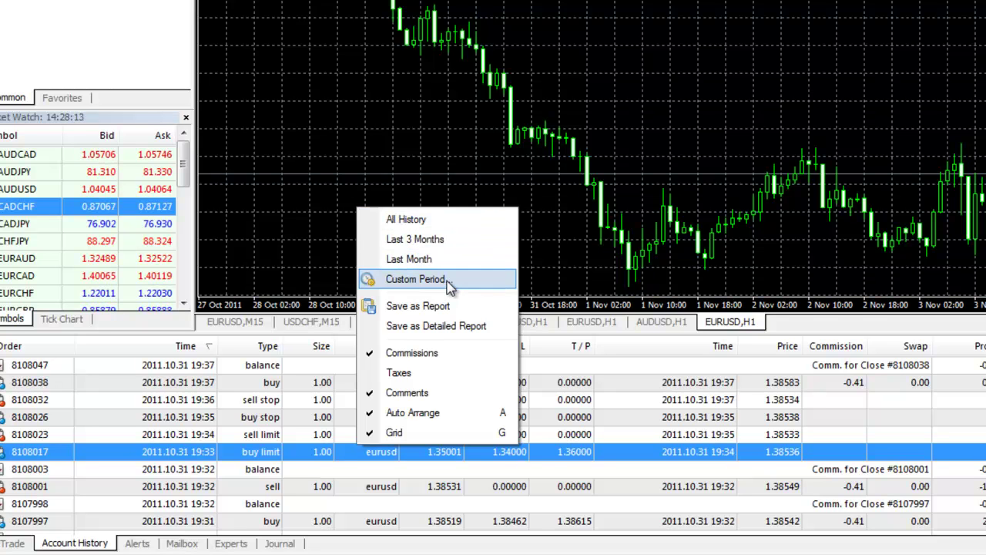
Step: Check the empty Alerts list, cancel the Alert Editor, then show the Mailbox's broker messages
click(145, 543)
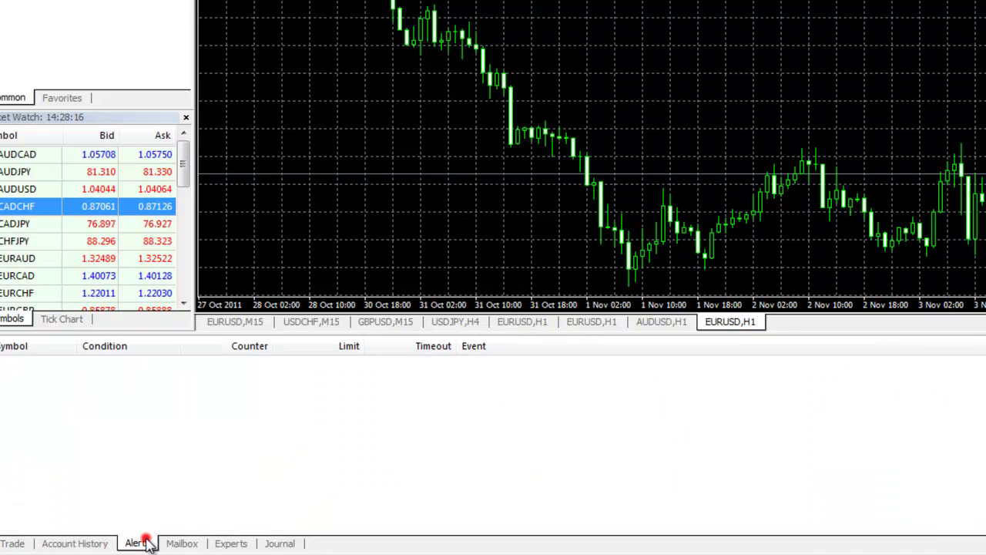
right_click(249, 455)
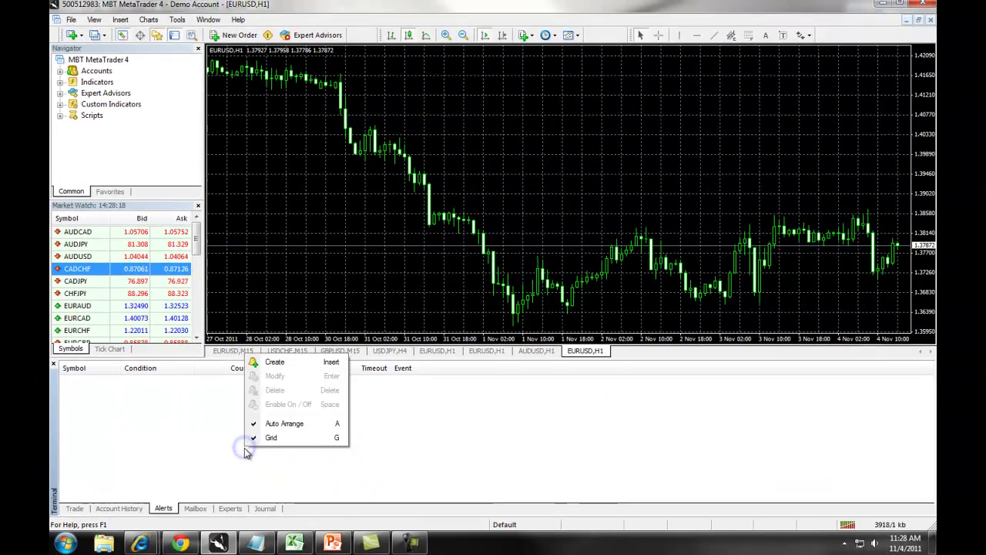
click(275, 362)
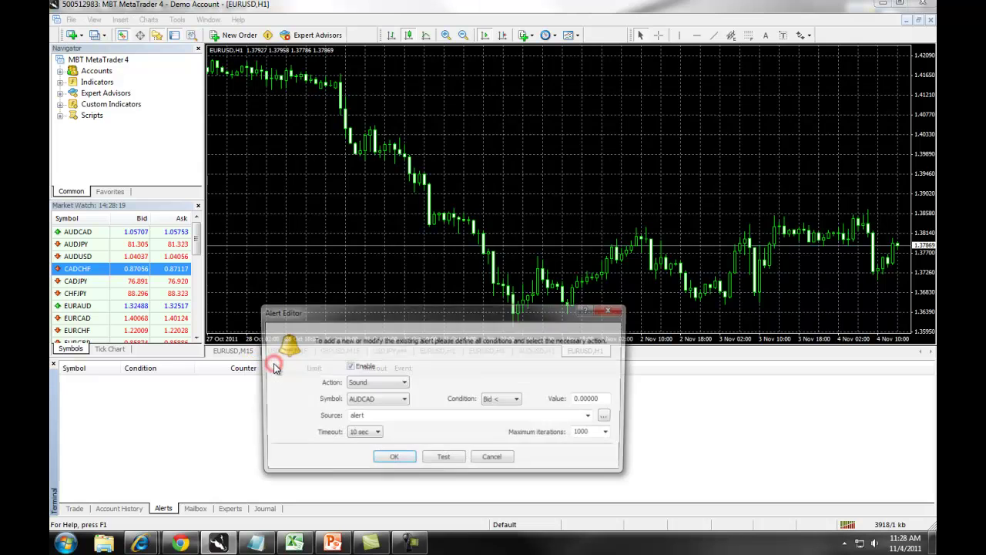
click(612, 310)
click(198, 509)
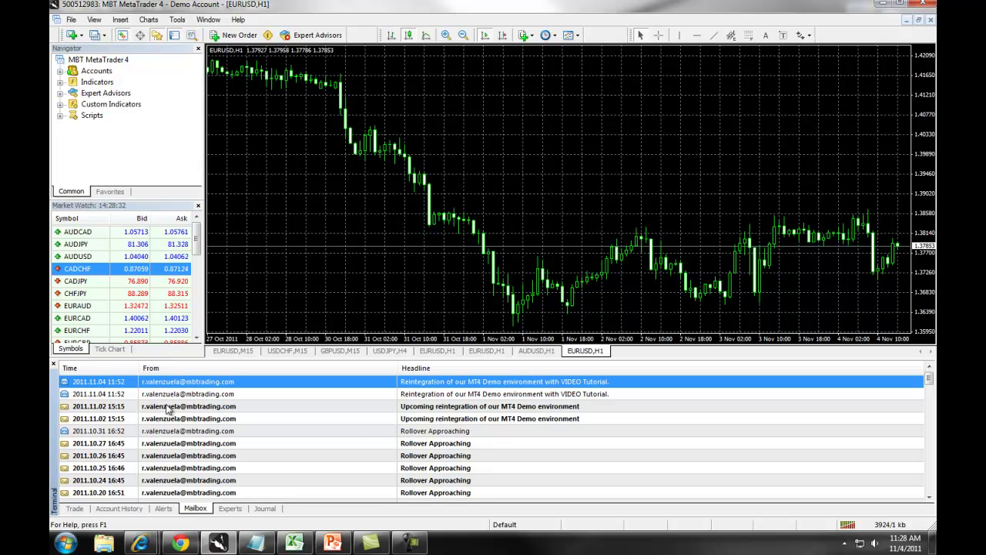
Step: Check the Experts log and the 08:27:07 Journal login entry, then return to Trade, showing 10 939.54 balance
click(229, 509)
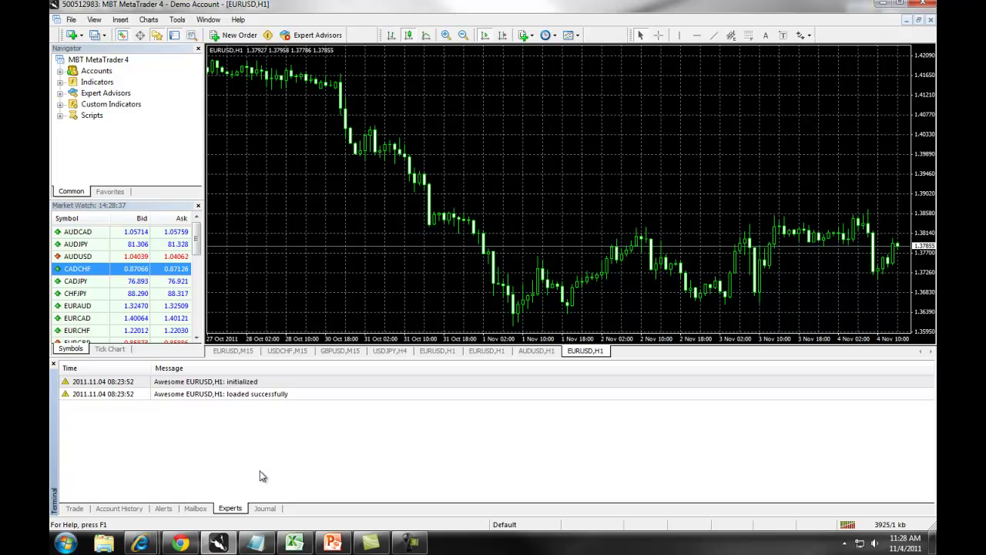
click(265, 509)
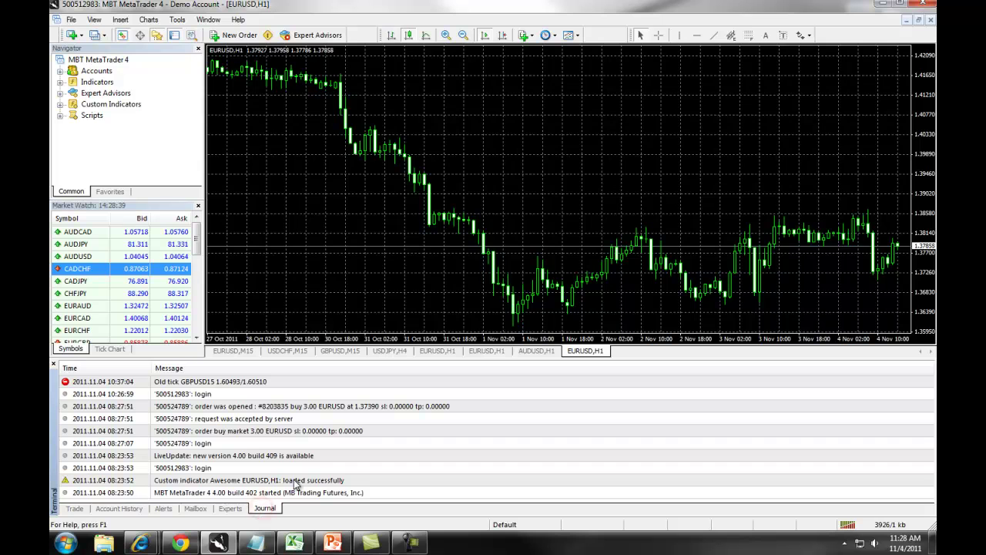
click(286, 445)
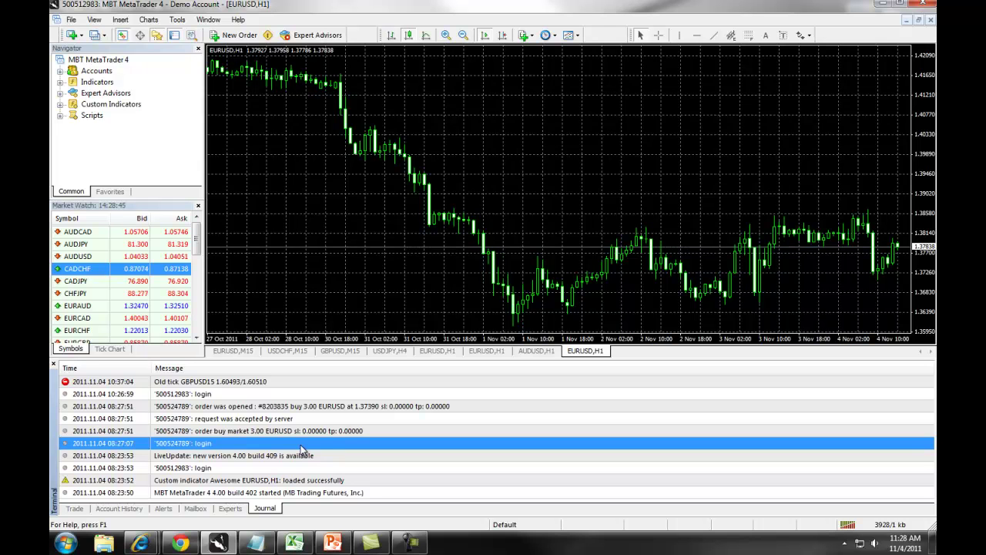
click(74, 509)
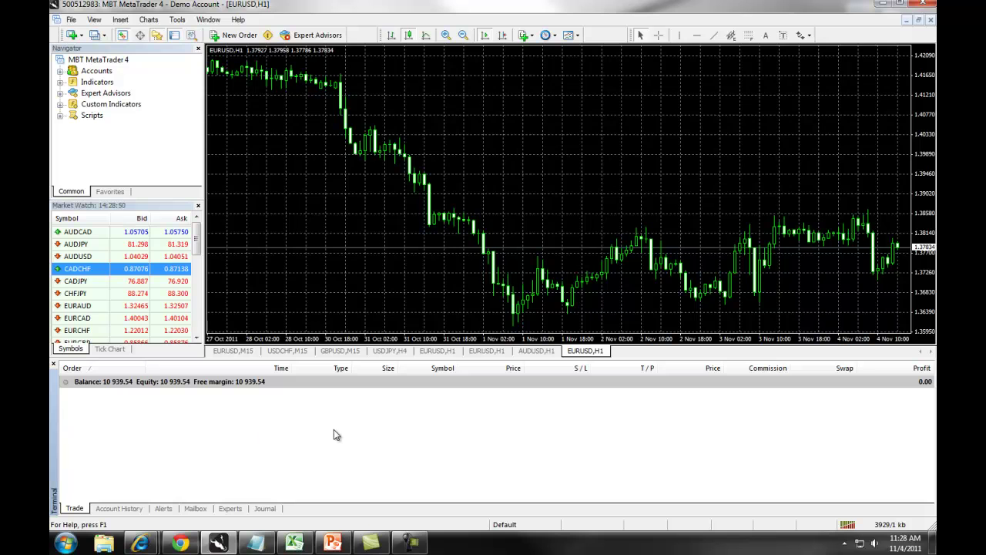